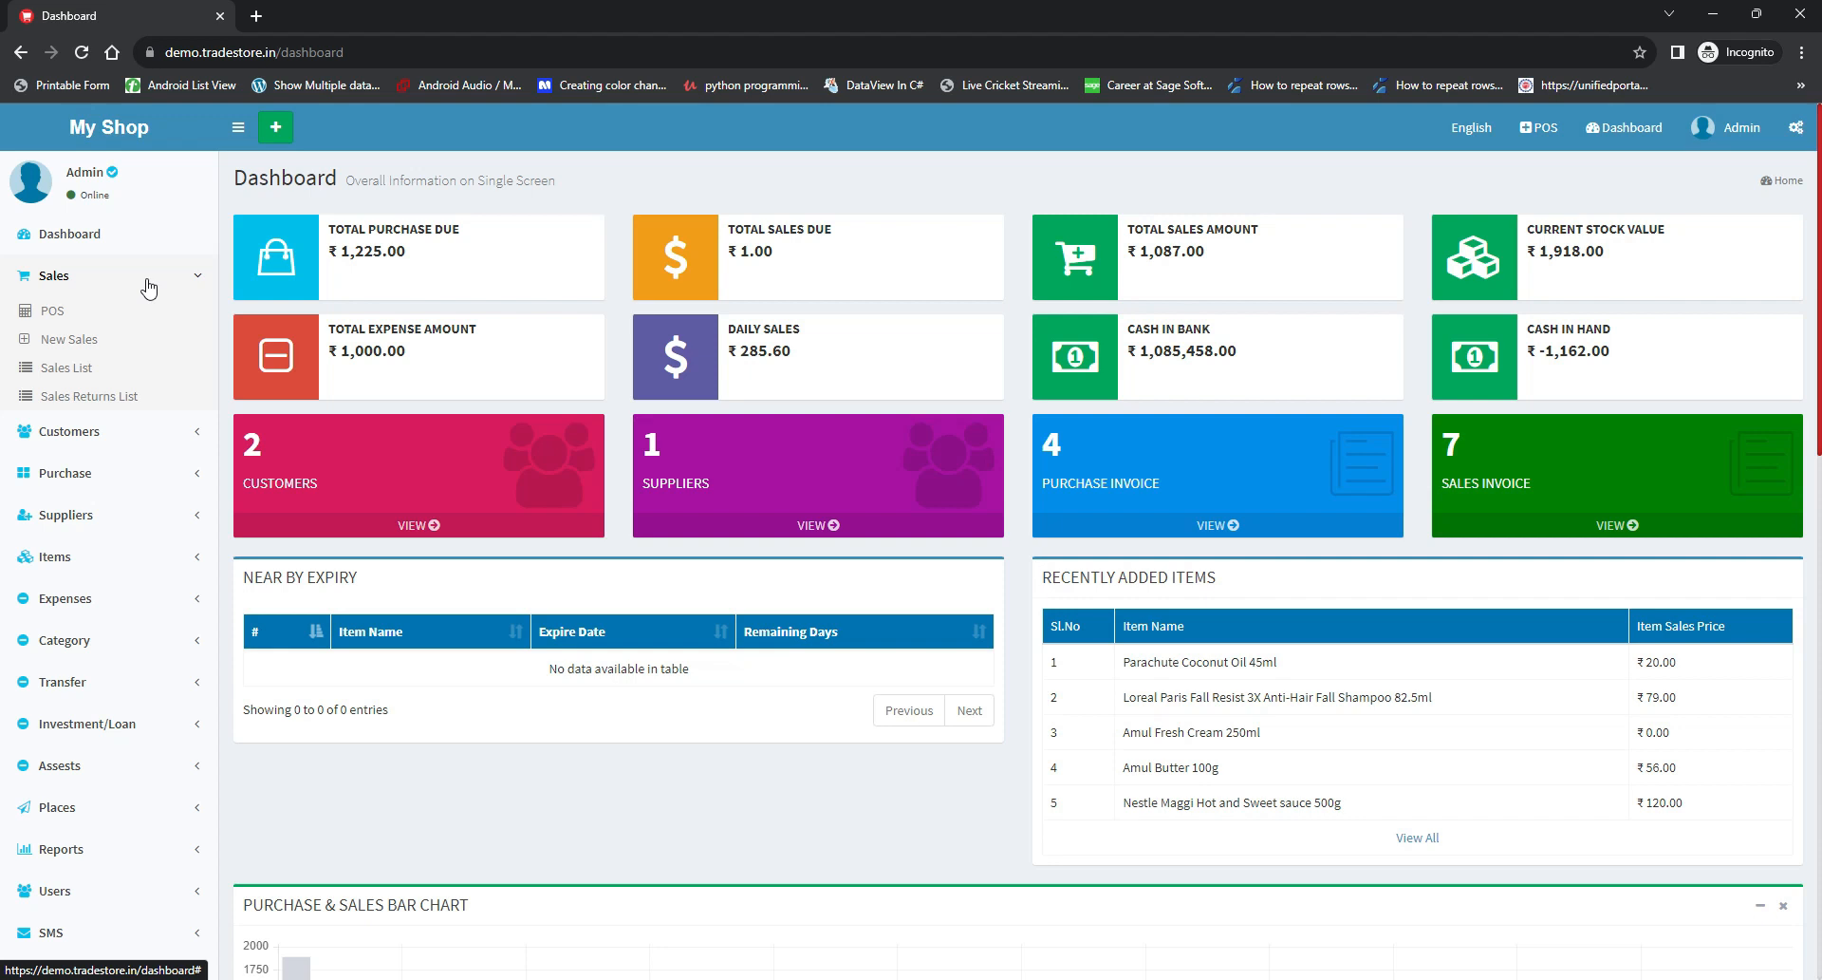
Start a new sale for customer XYZ with the status Final
click(99, 351)
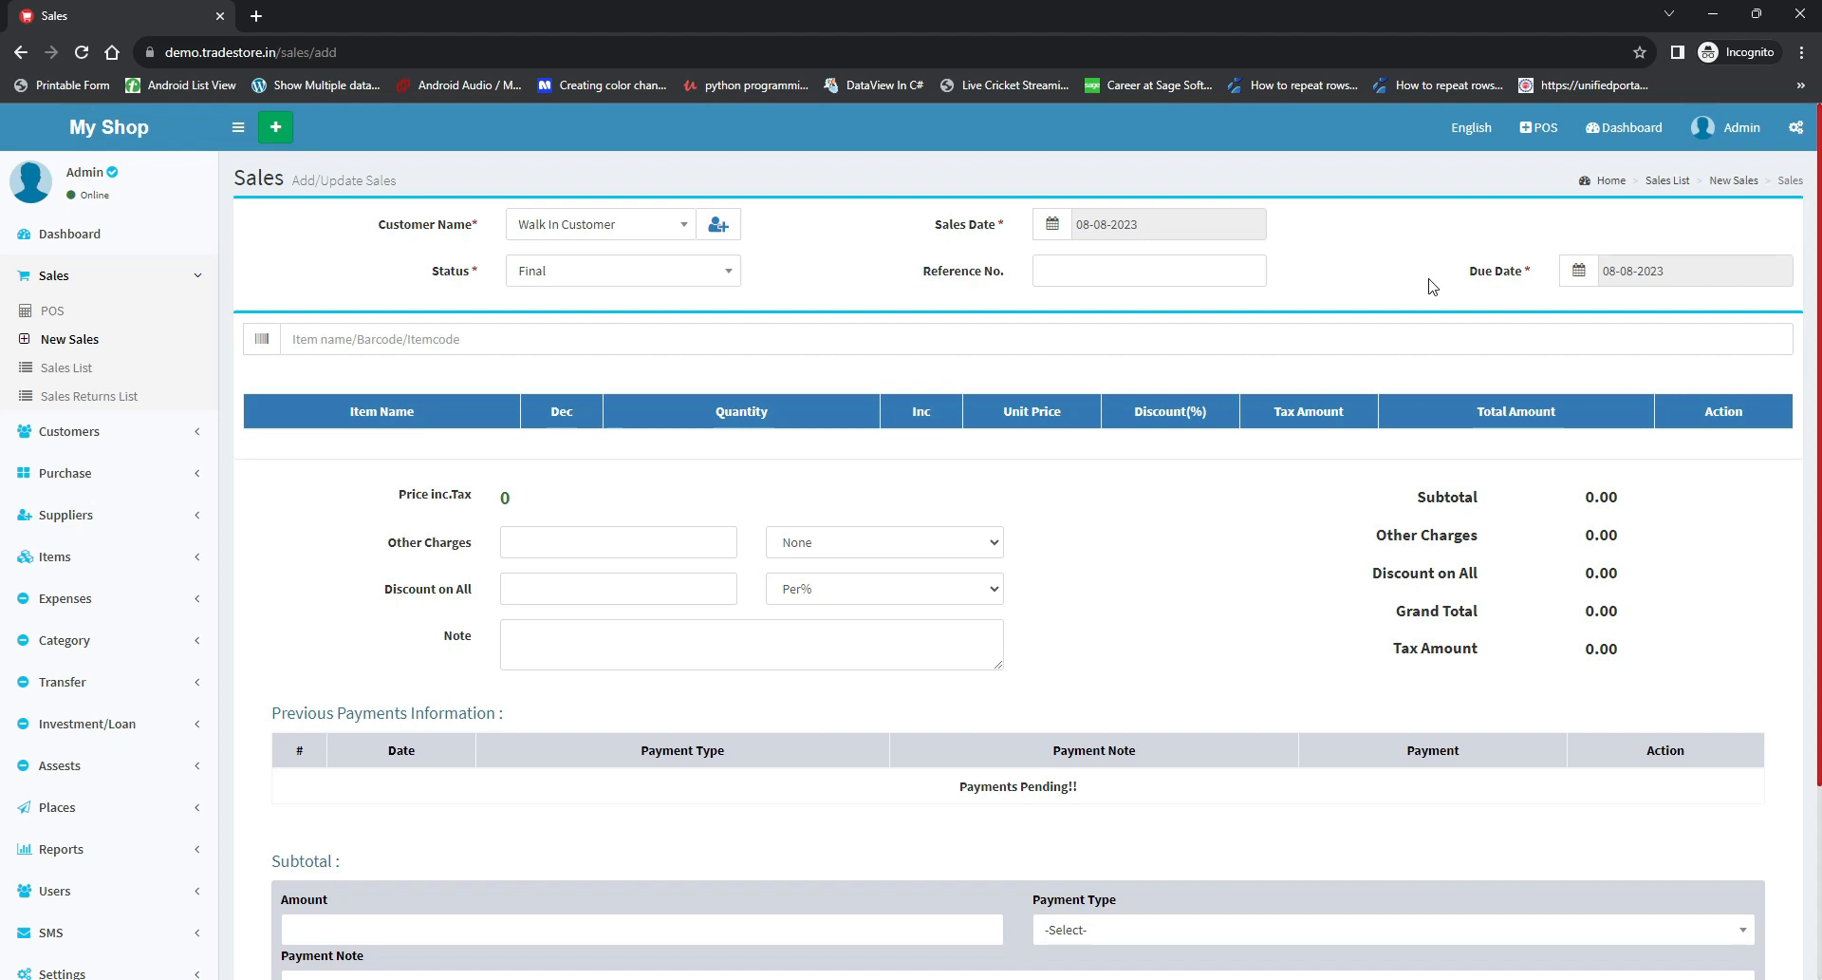
click(632, 229)
click(545, 323)
click(619, 272)
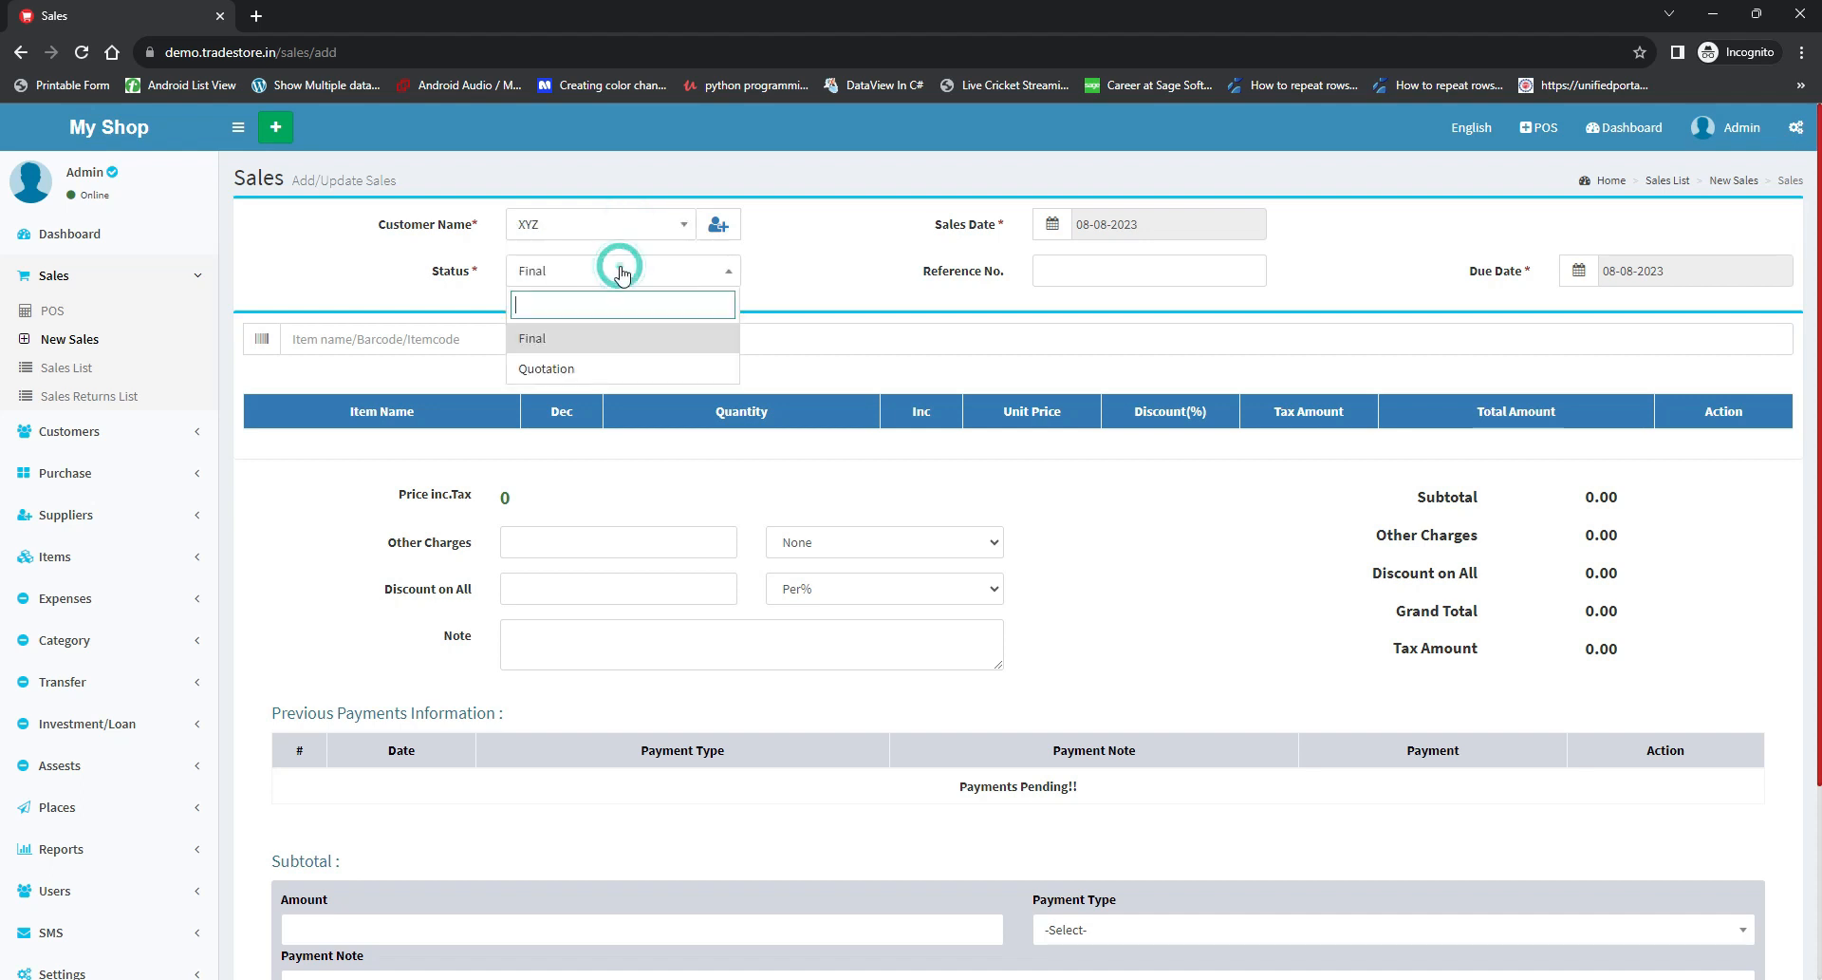
click(597, 344)
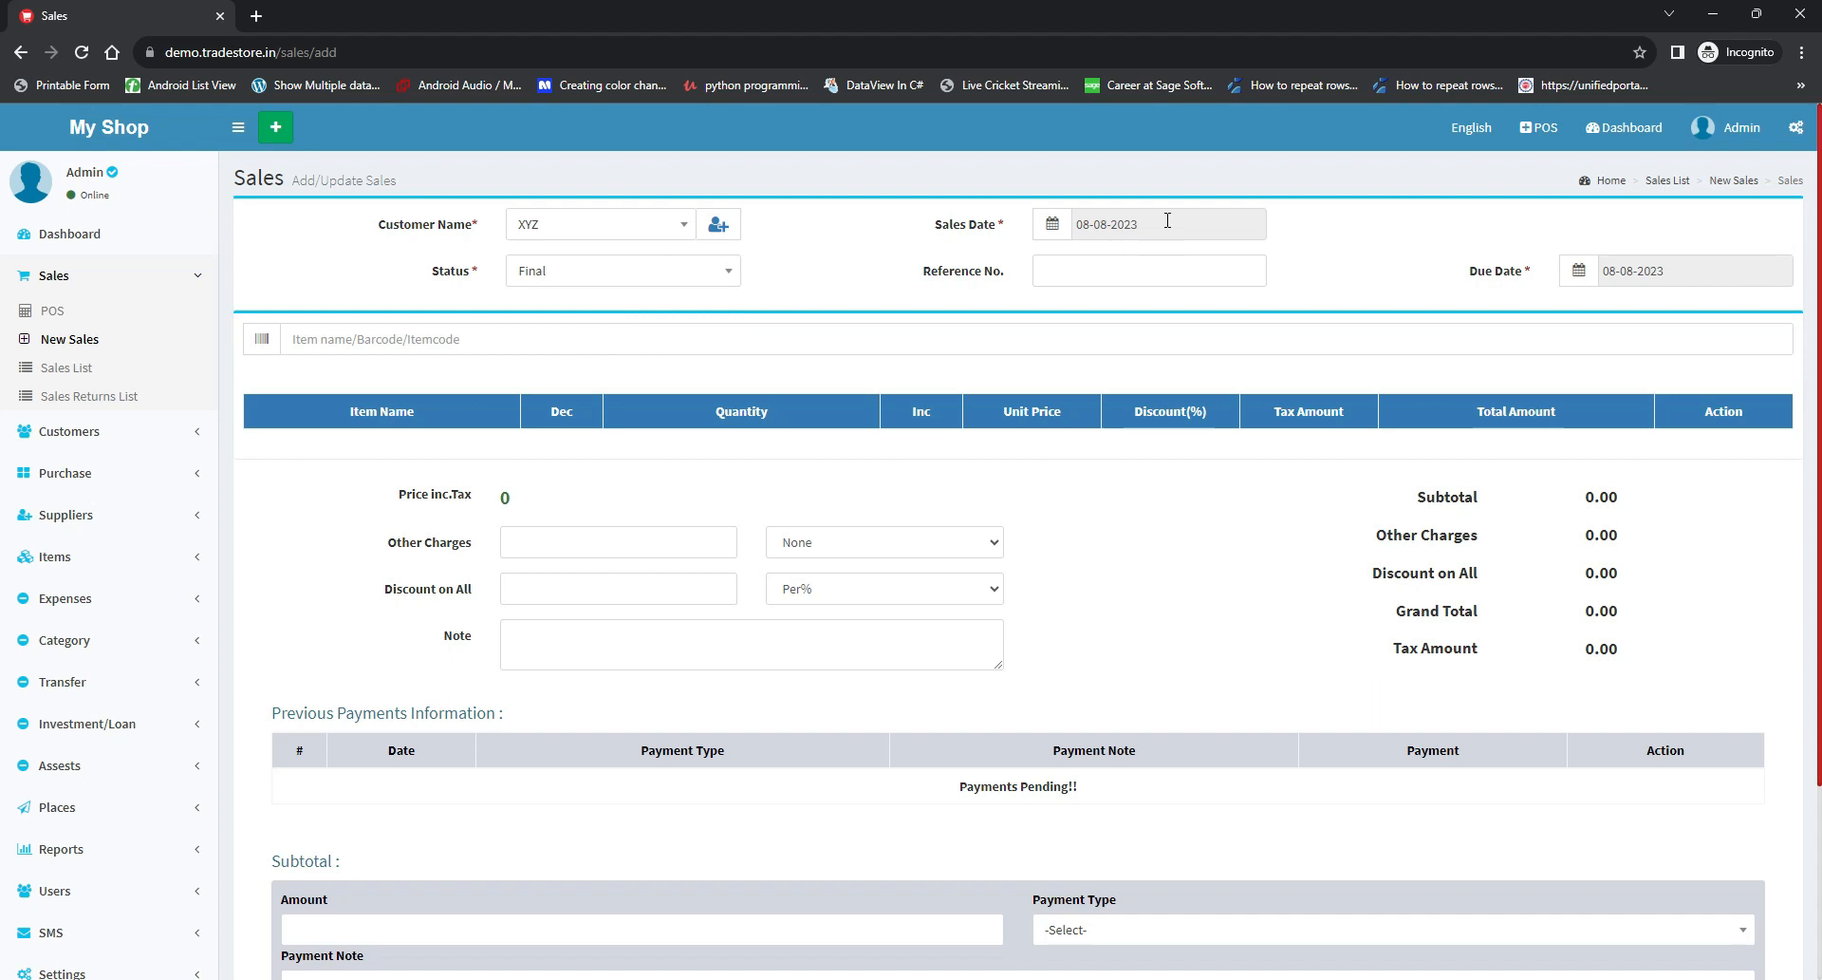
click(1134, 267)
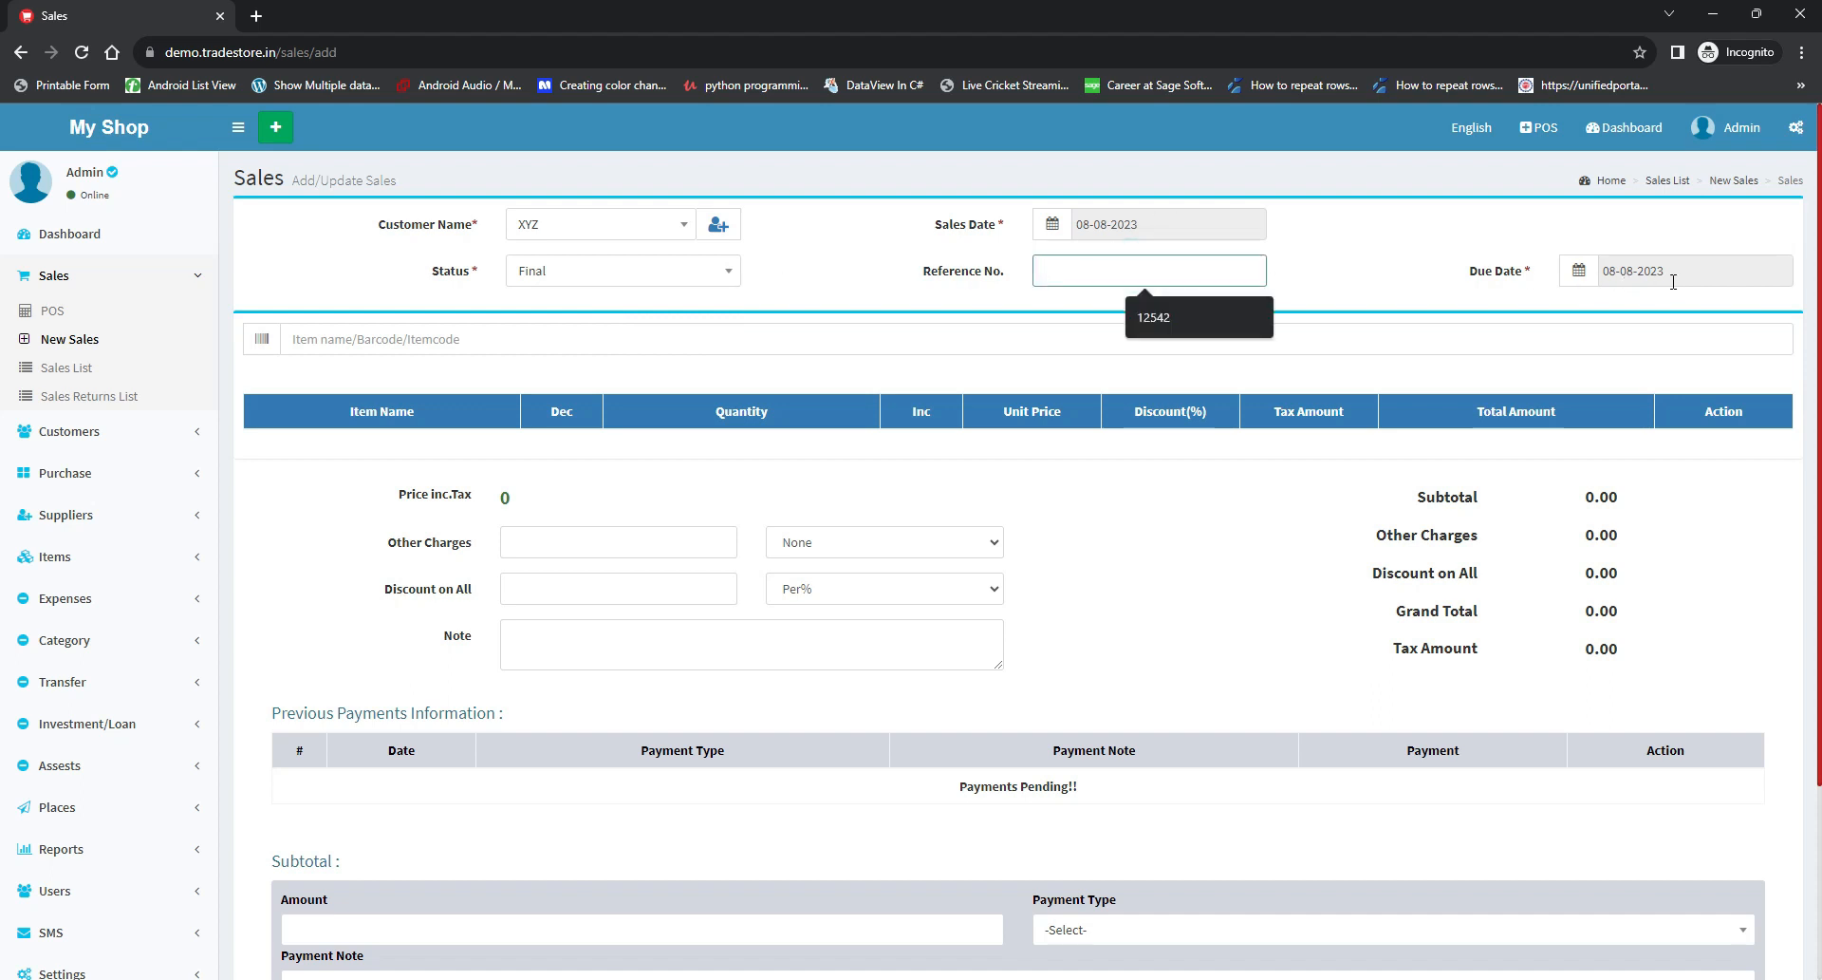
Search for items and add Amul Fresh Cream 250ml and Loreal Paris Fall Resist 3X Anti-Hair Fall Shampoo 82.5ml to the sale
click(387, 339)
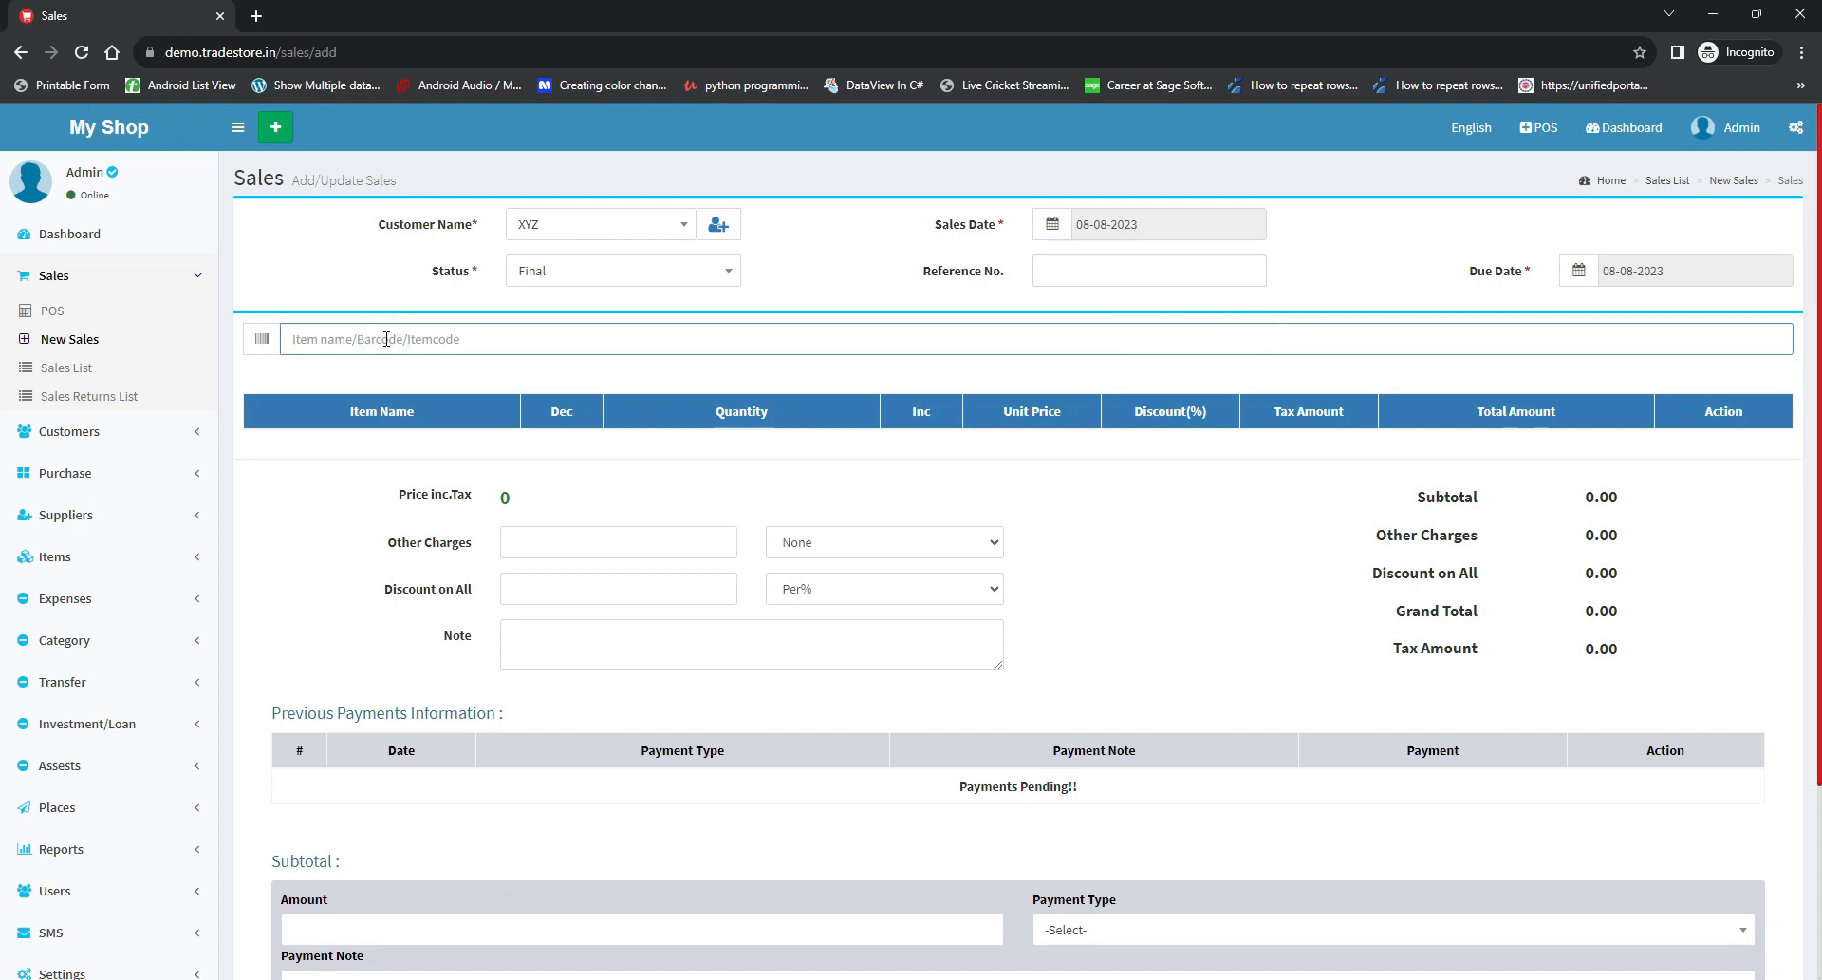
text(candies)
key(BackSpace)
text(fr)
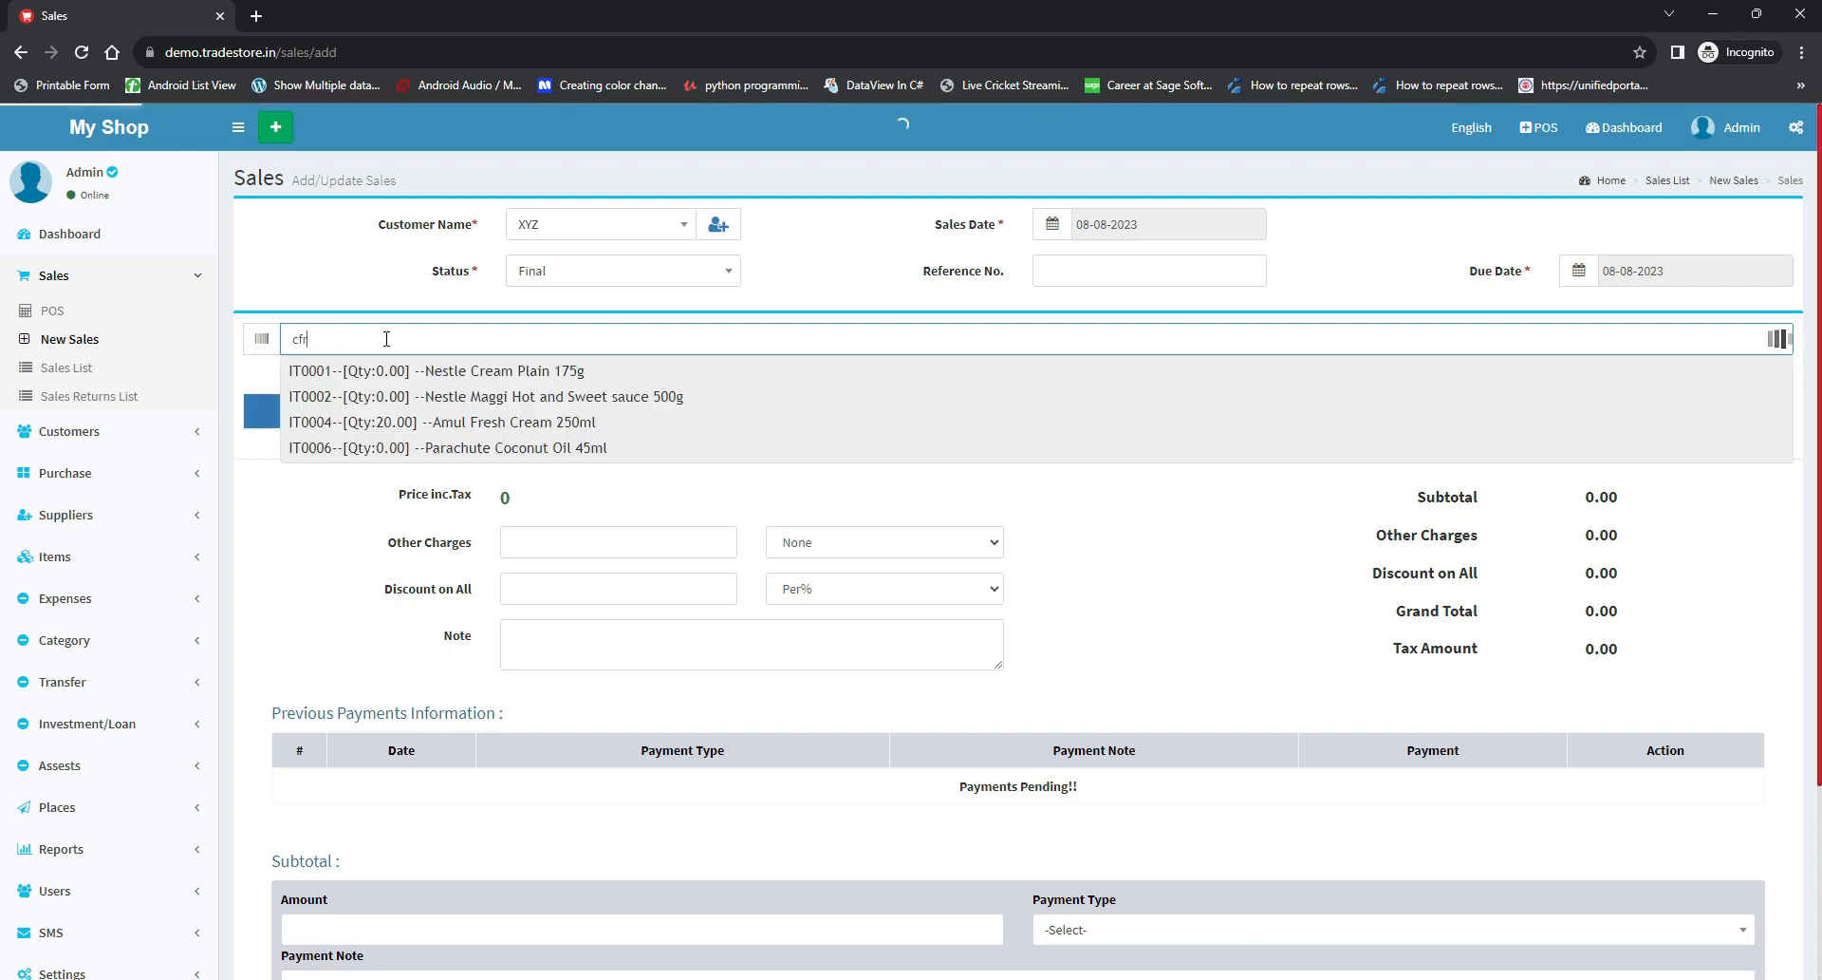
key(BackSpace)
key(BackSpace)
key(BackSpace)
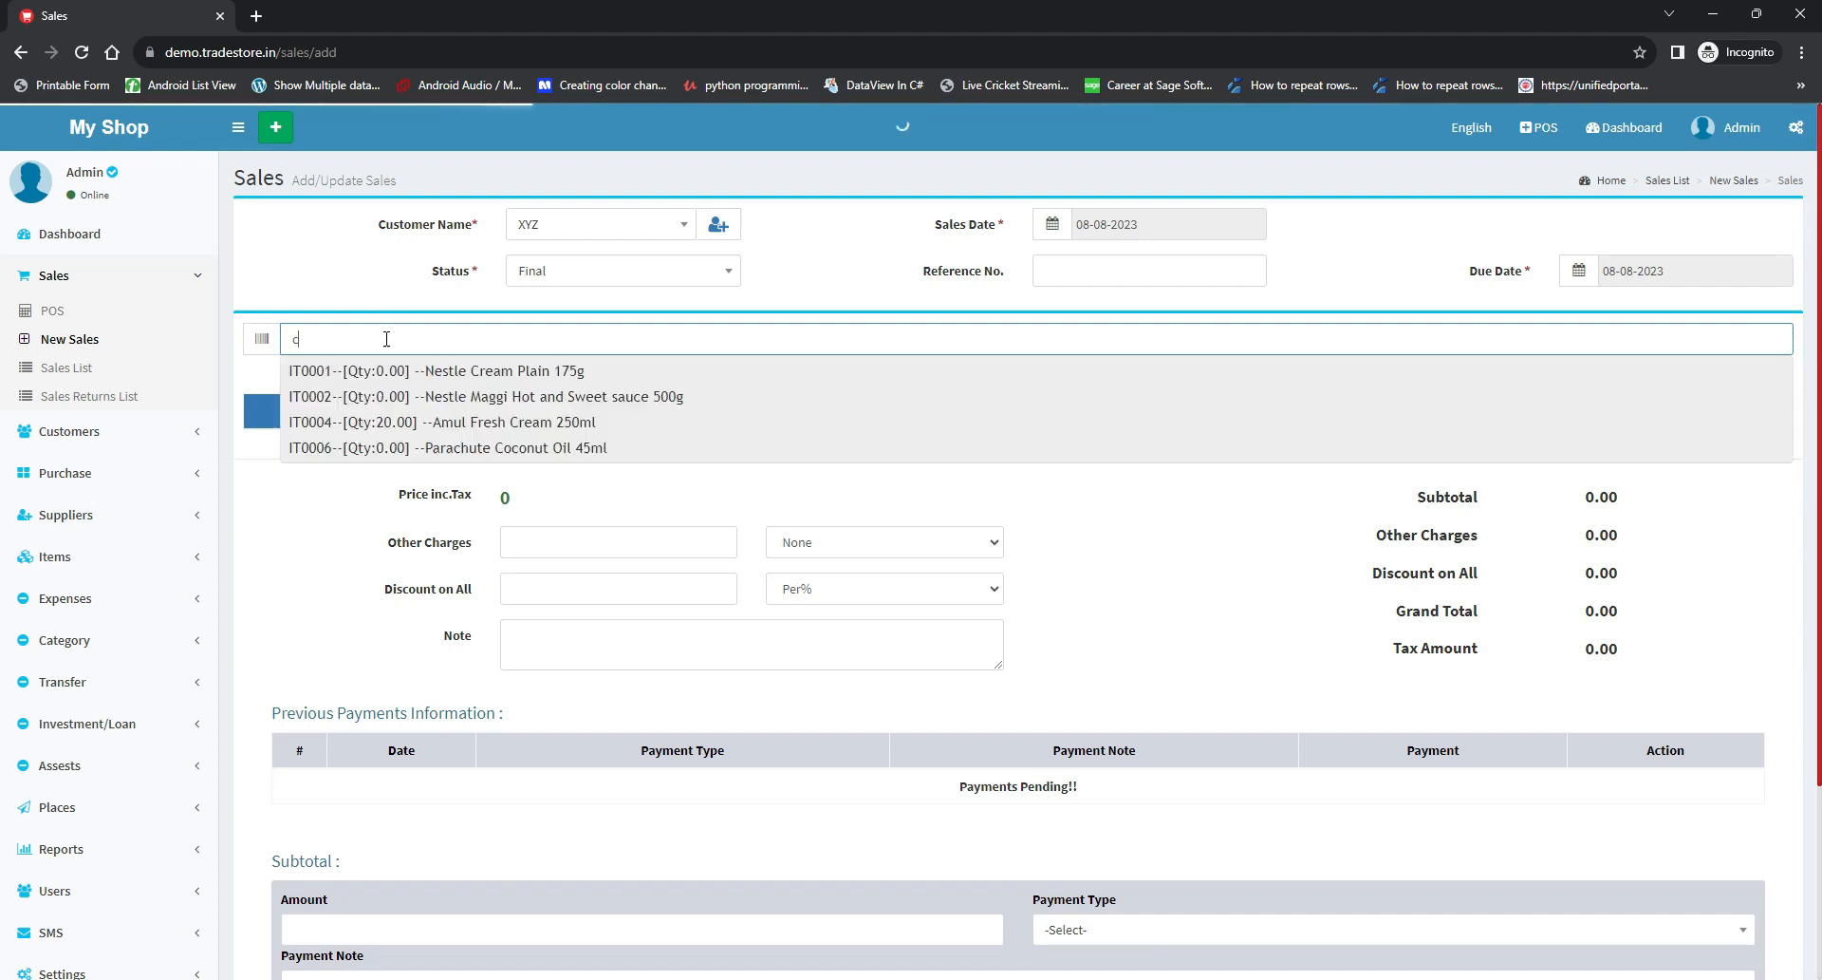
text(f)
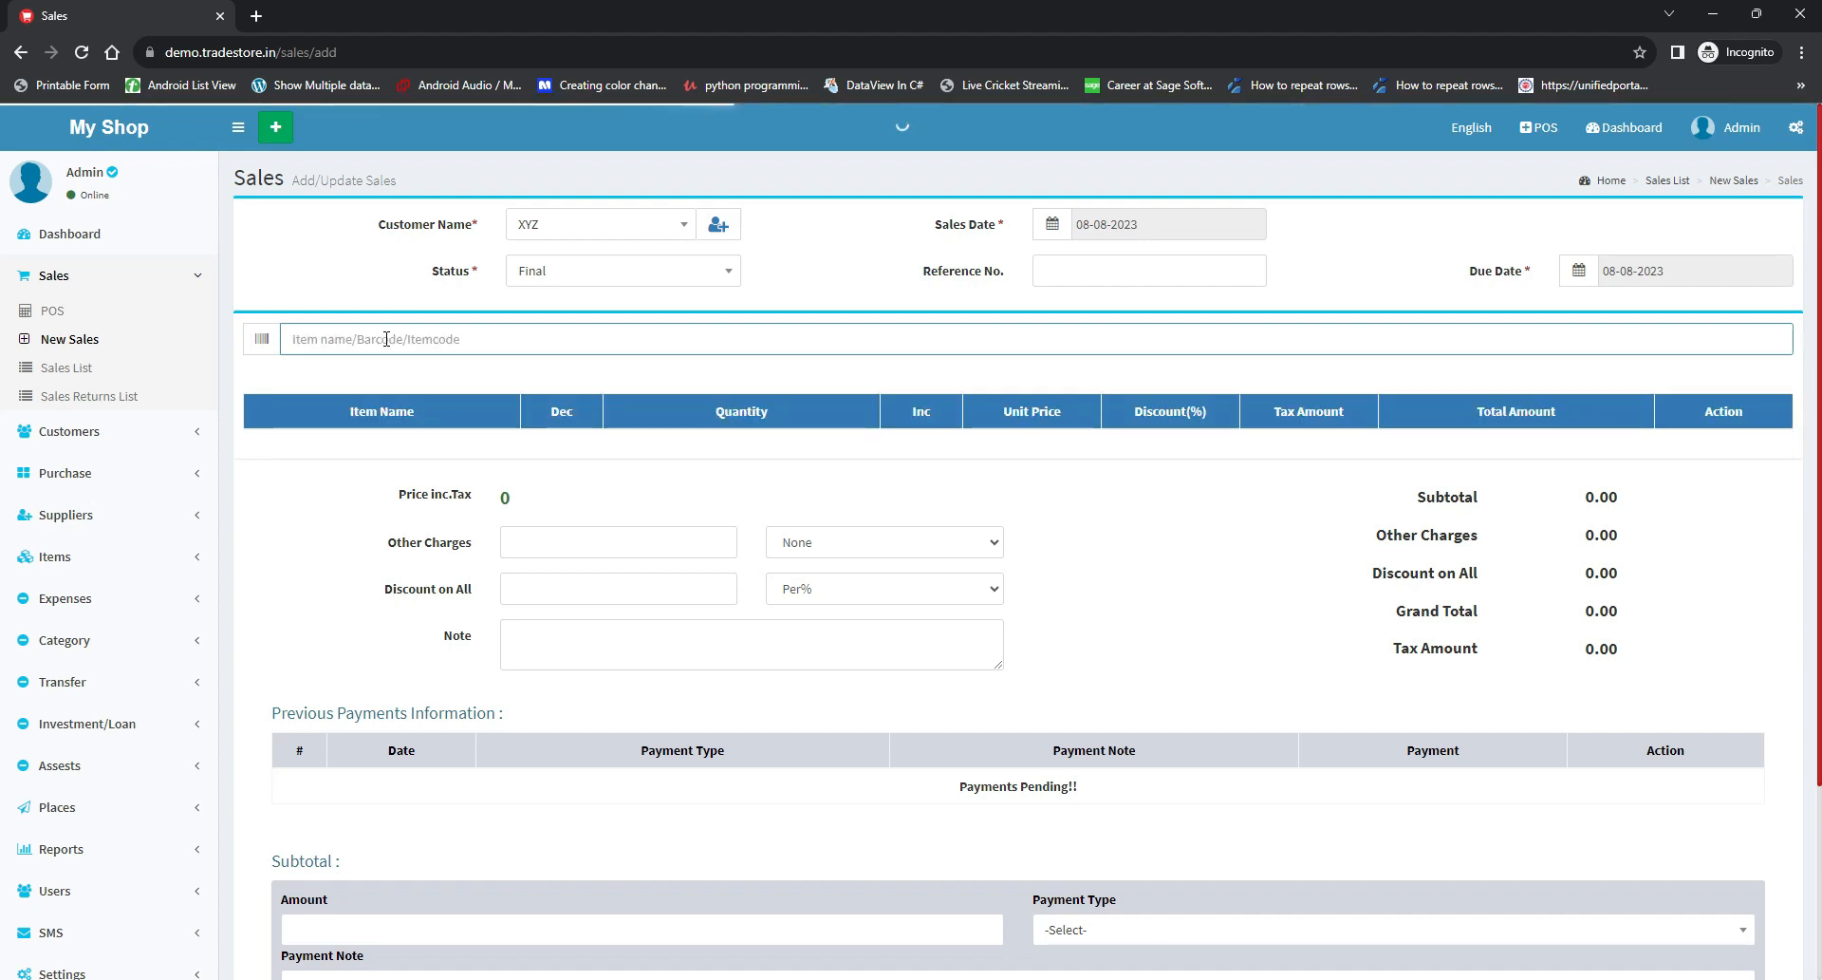
text(oo)
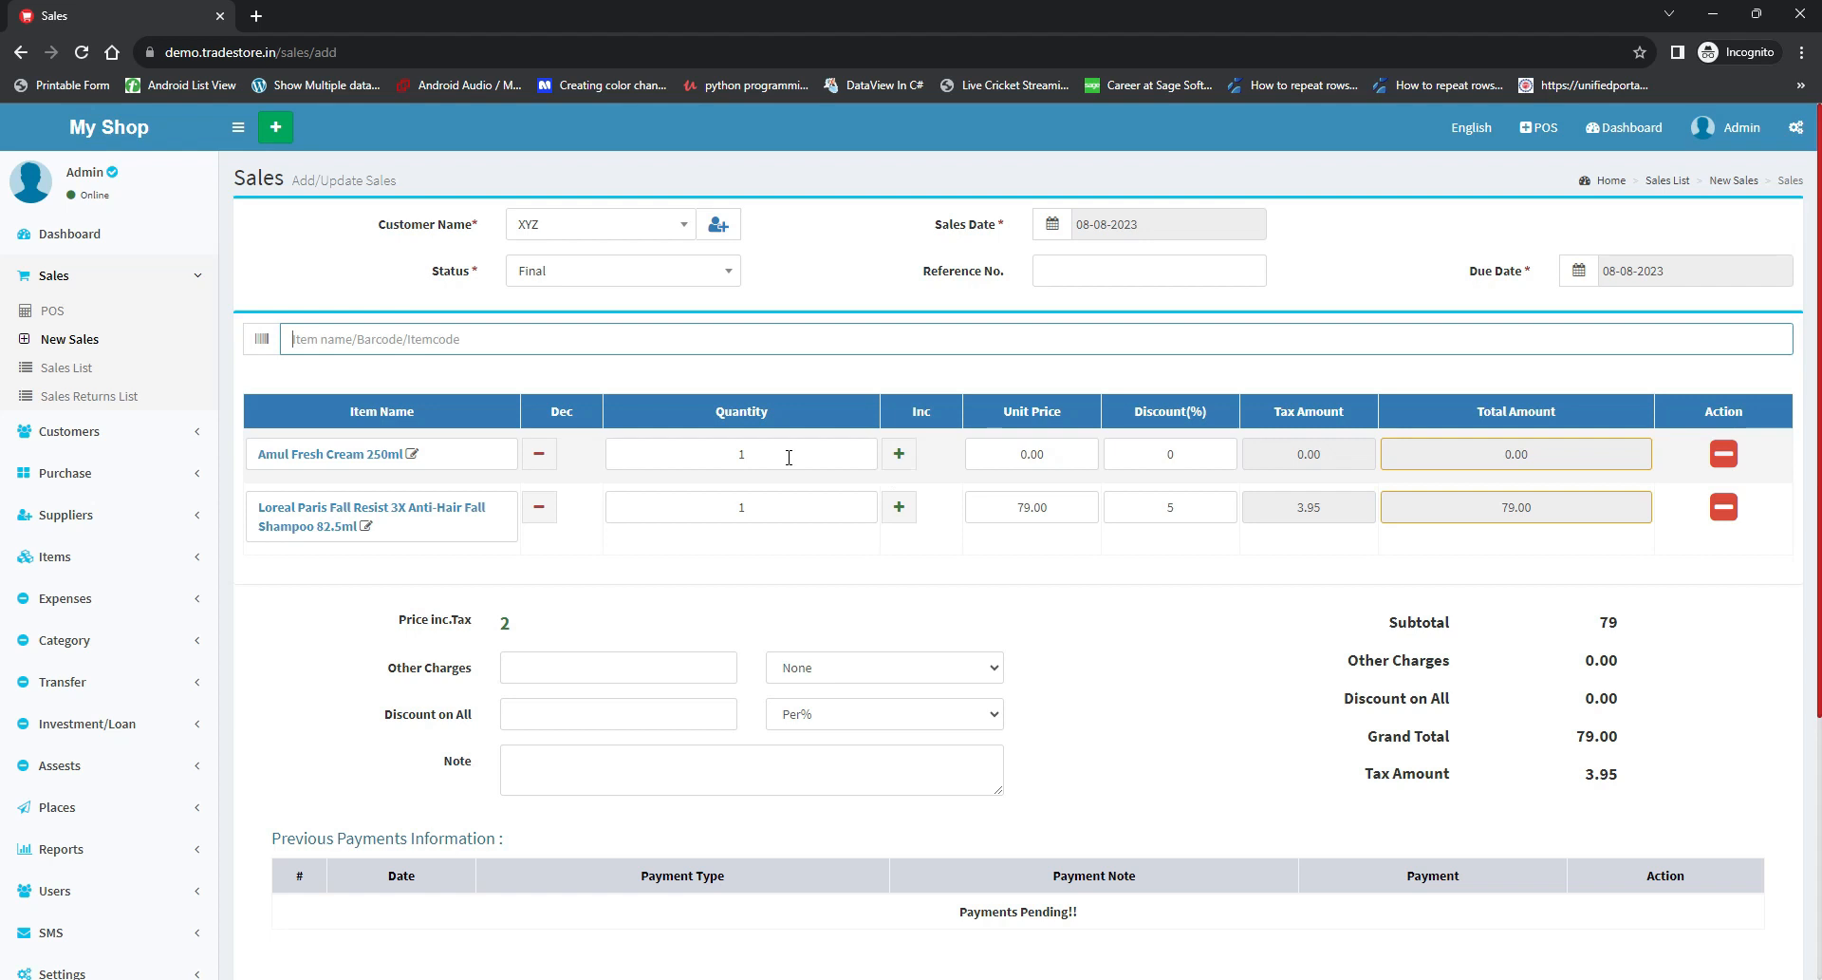
Set the unit price of Amul Fresh Cream 250ml to 15
click(1014, 458)
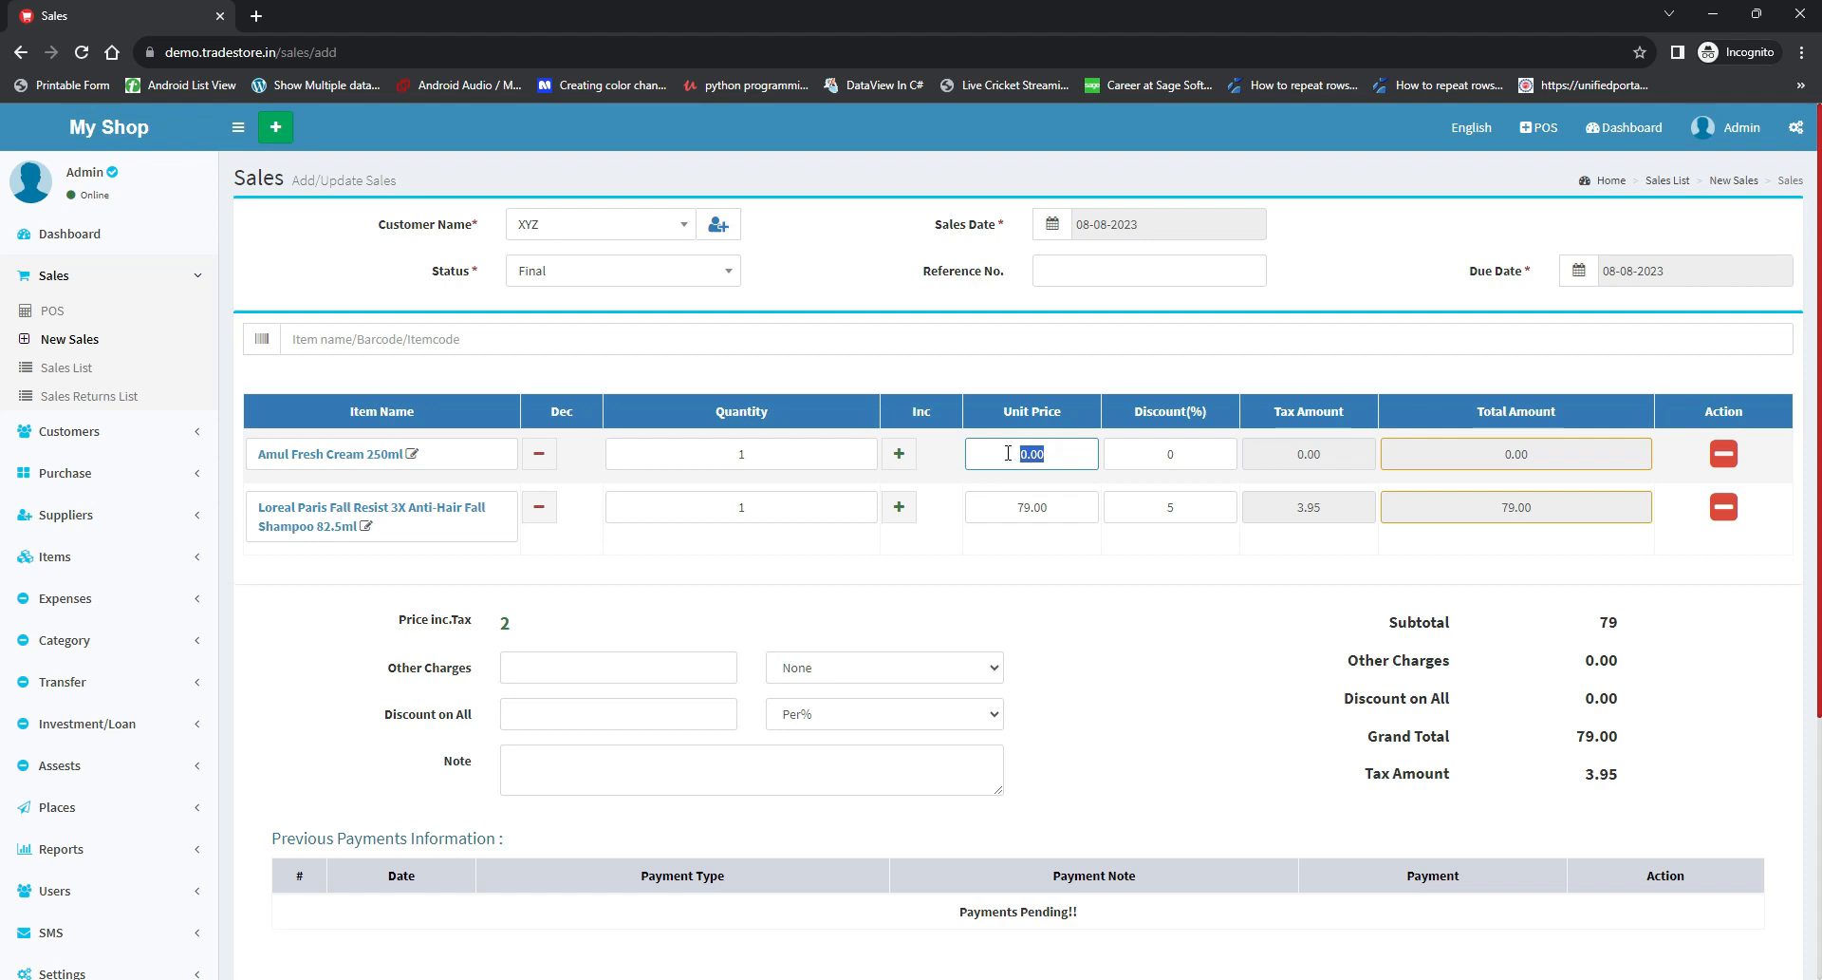
text(15)
key(Tab)
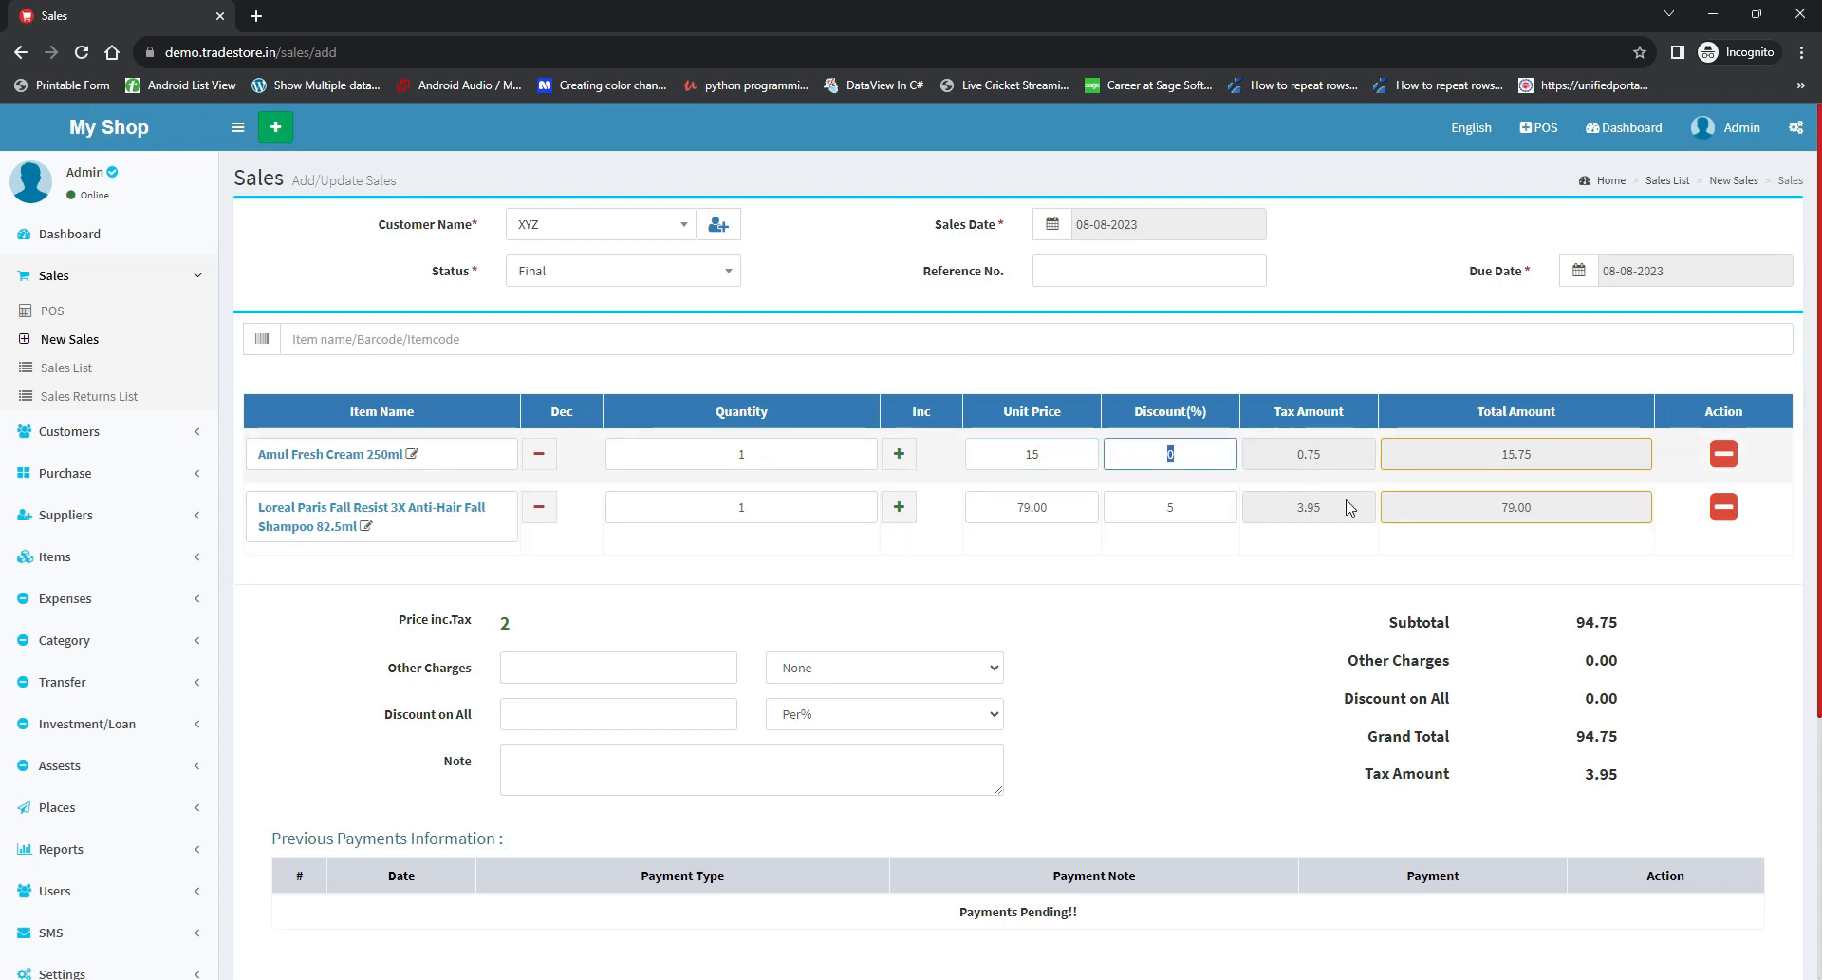
Remove the Loreal Paris shampoo line from the sale and search the items for "ri"
click(1146, 457)
click(1723, 508)
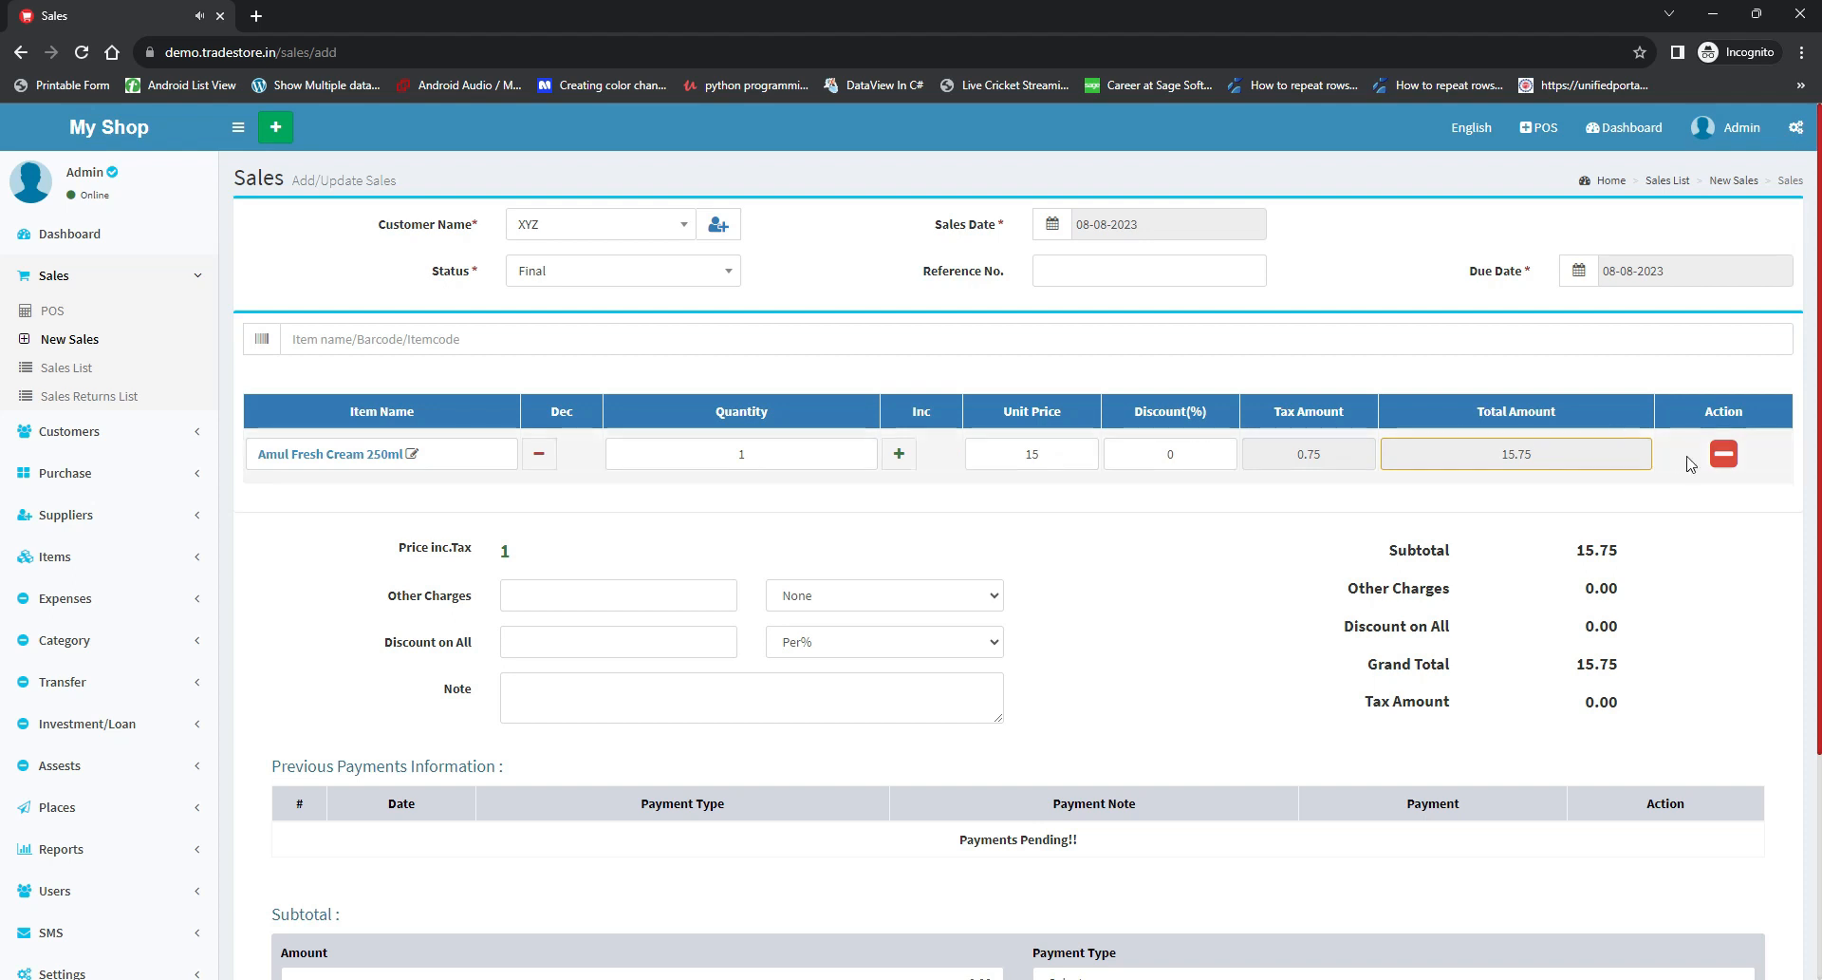
click(481, 337)
text(ri)
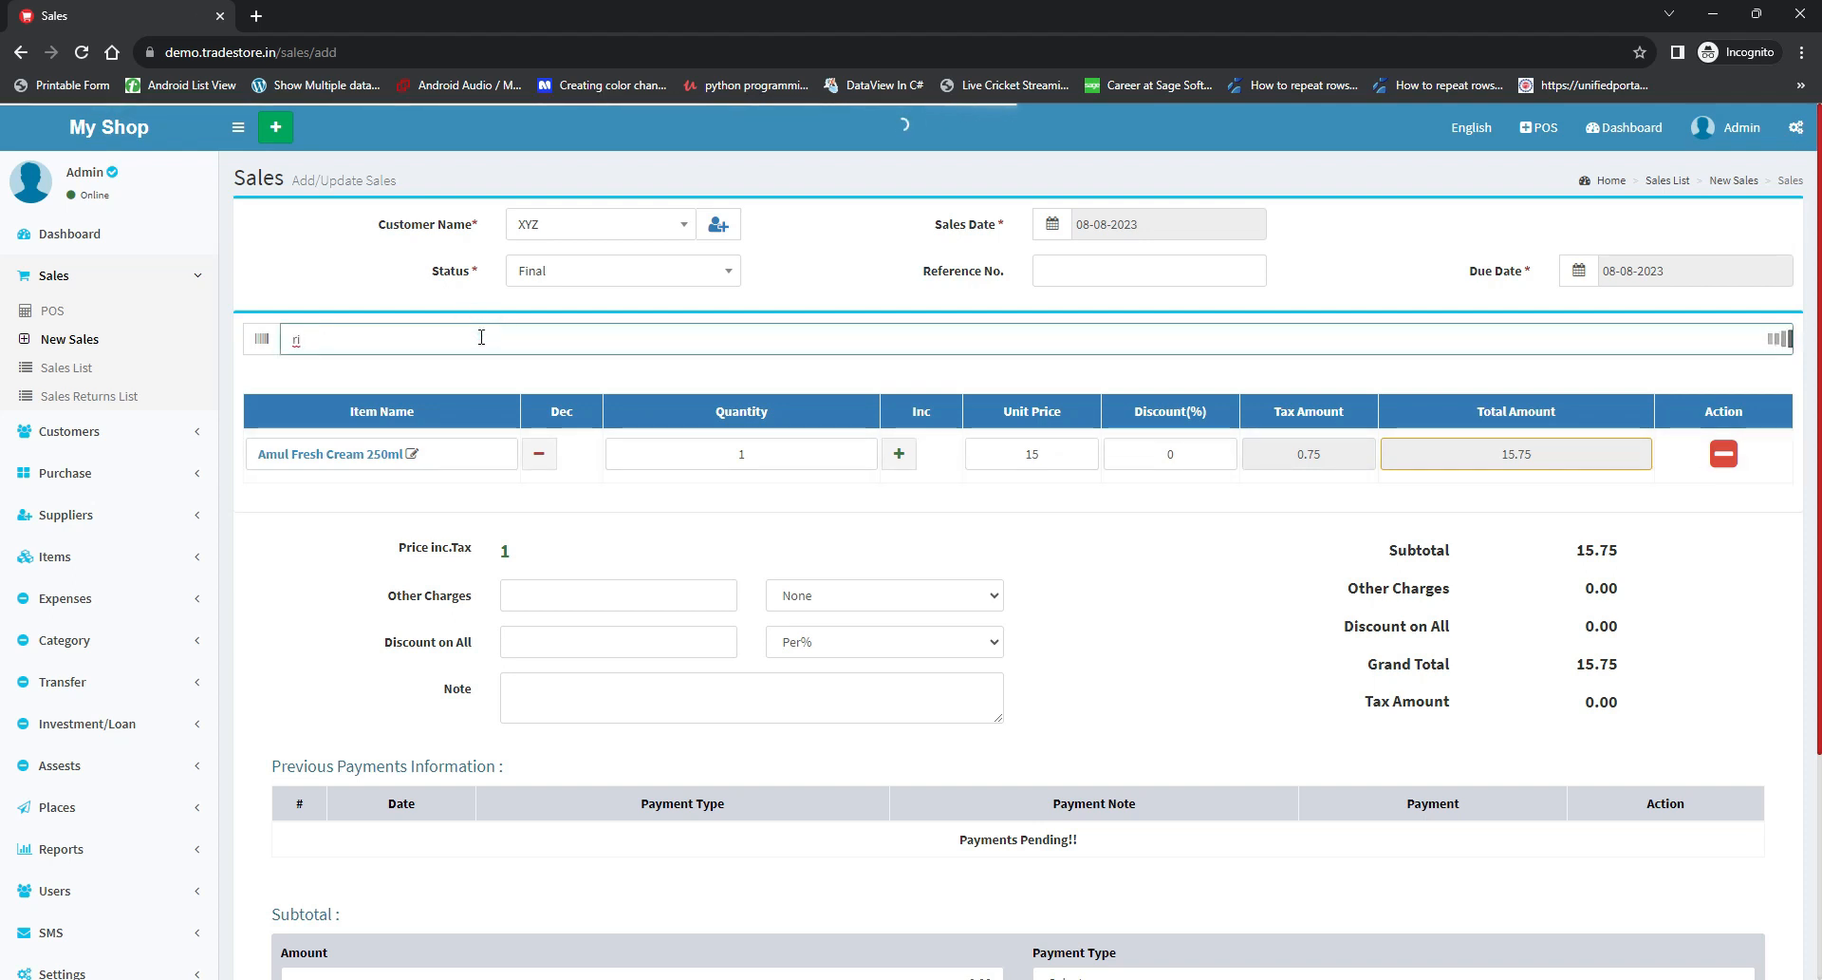
Set the tax type of Amul Fresh Cream 250ml to Inclusive and apply it
click(414, 456)
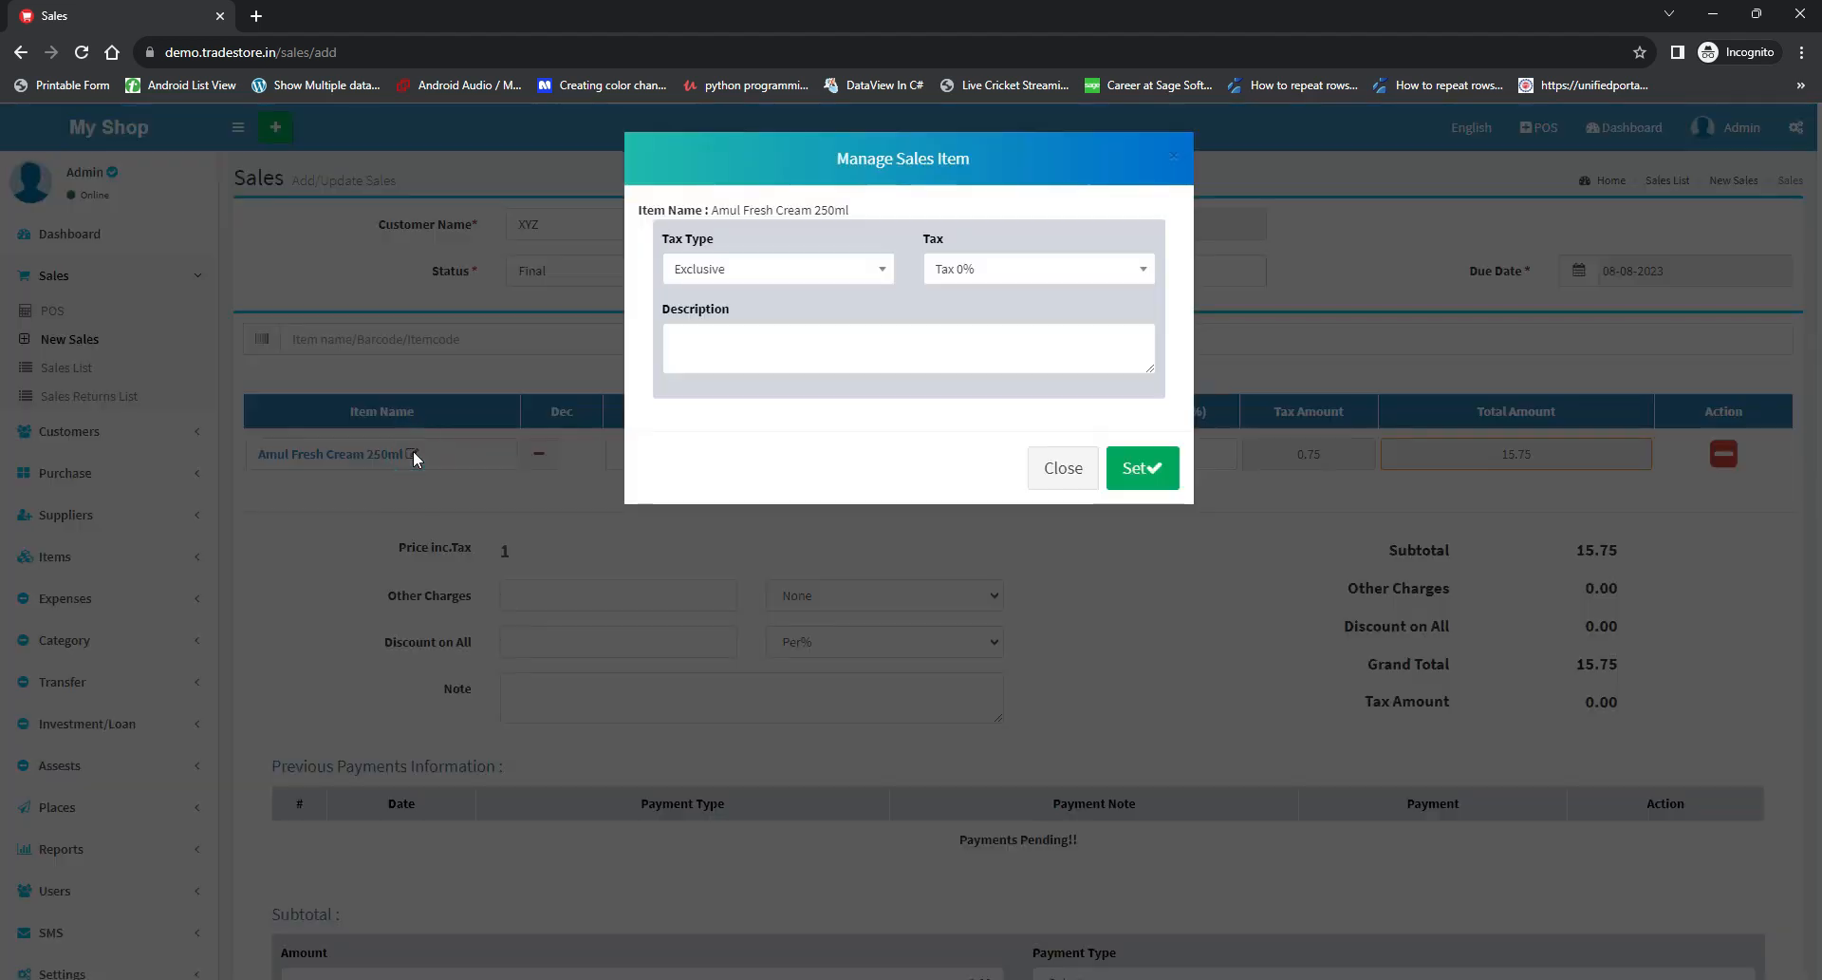
click(794, 275)
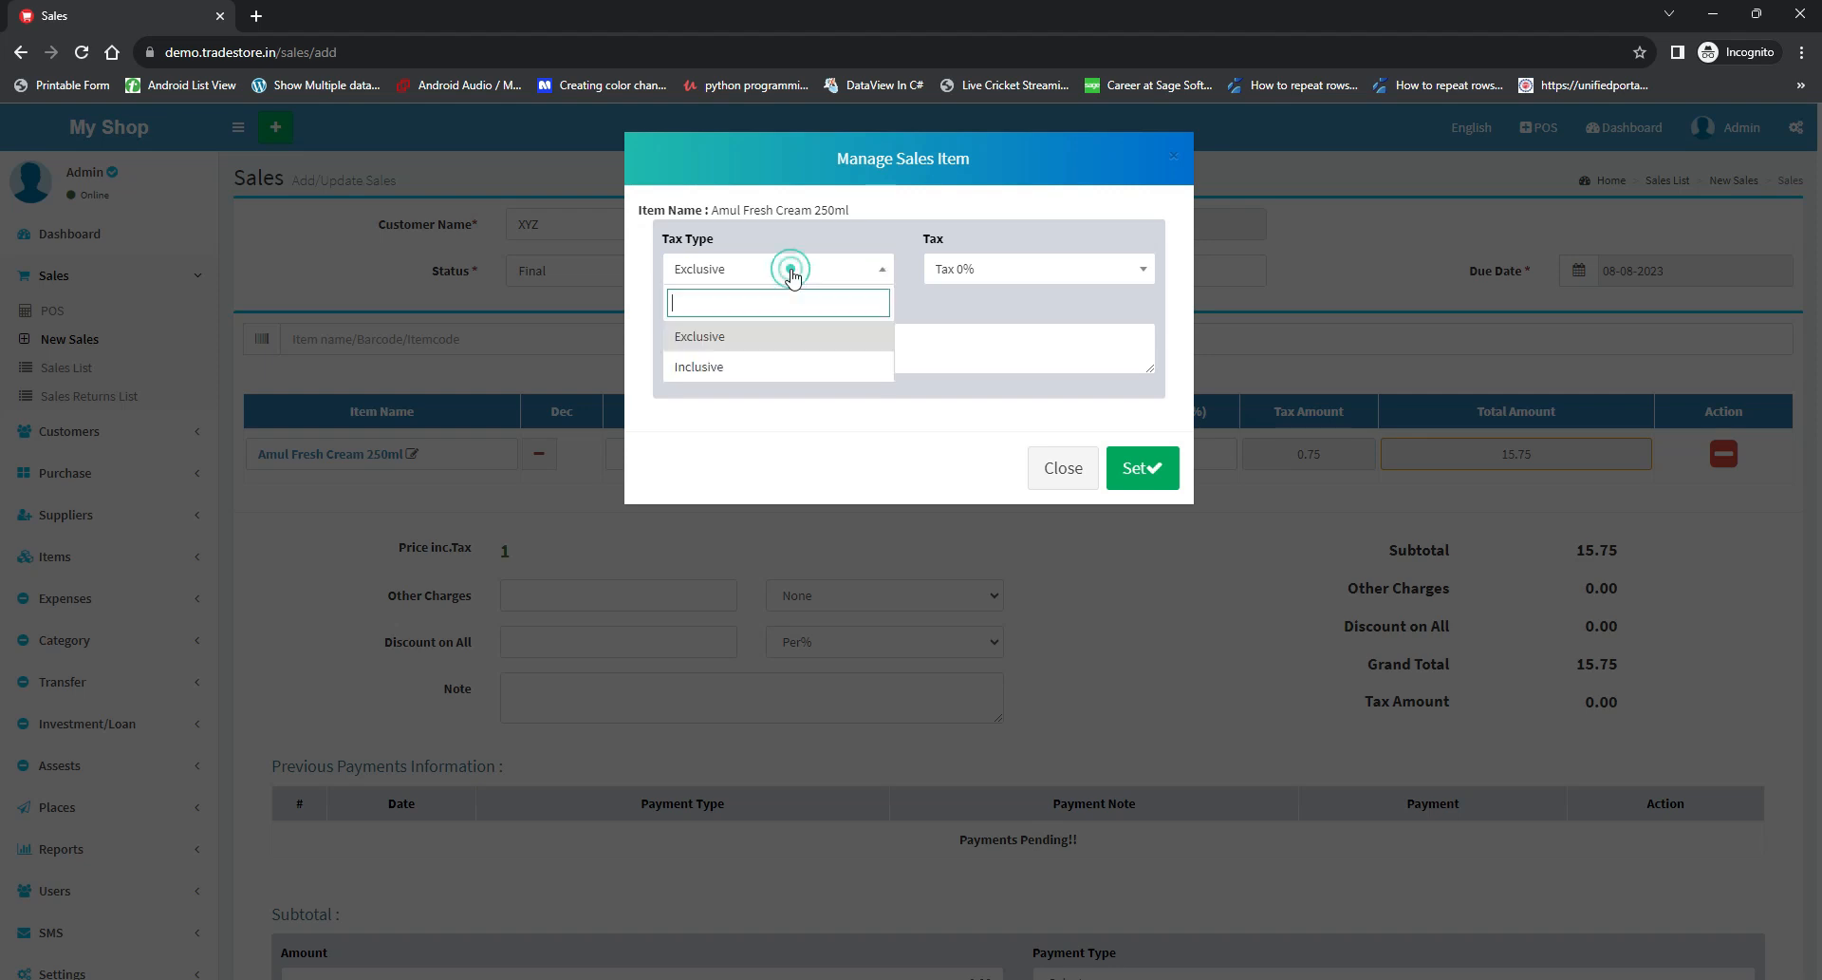
click(767, 365)
click(1137, 471)
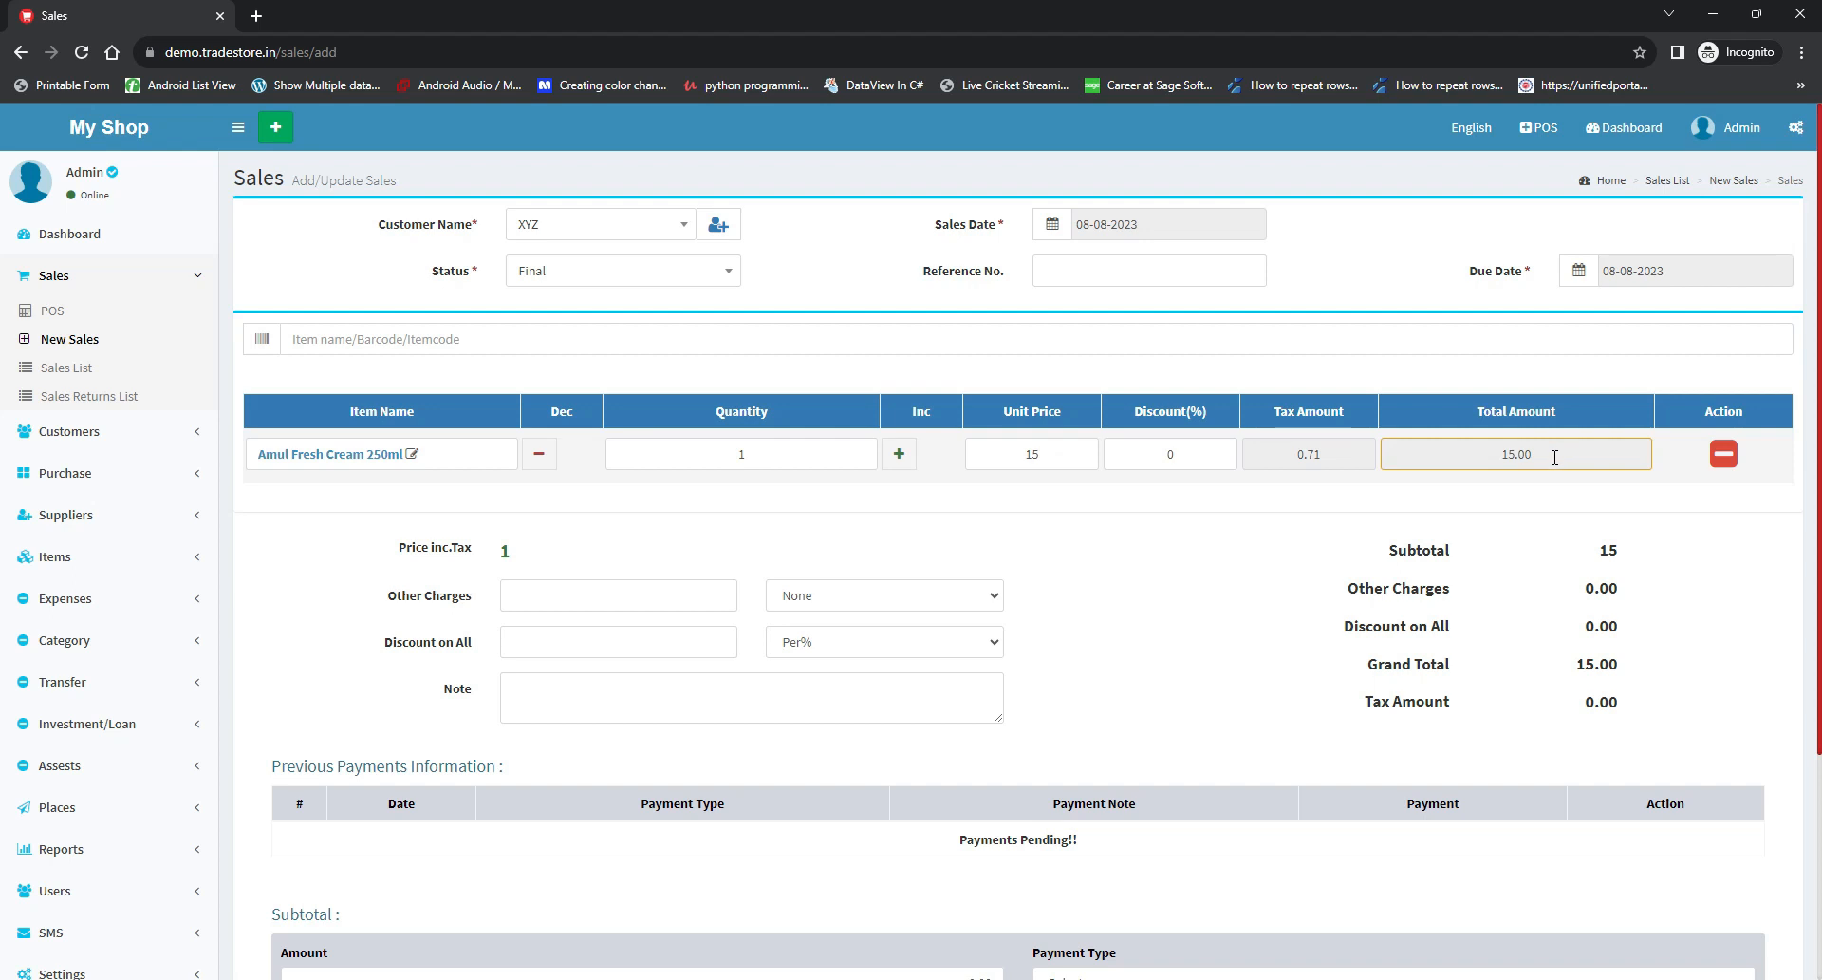
Set the tax type of Amul Fresh Cream 250ml back to Exclusive and apply it
click(411, 453)
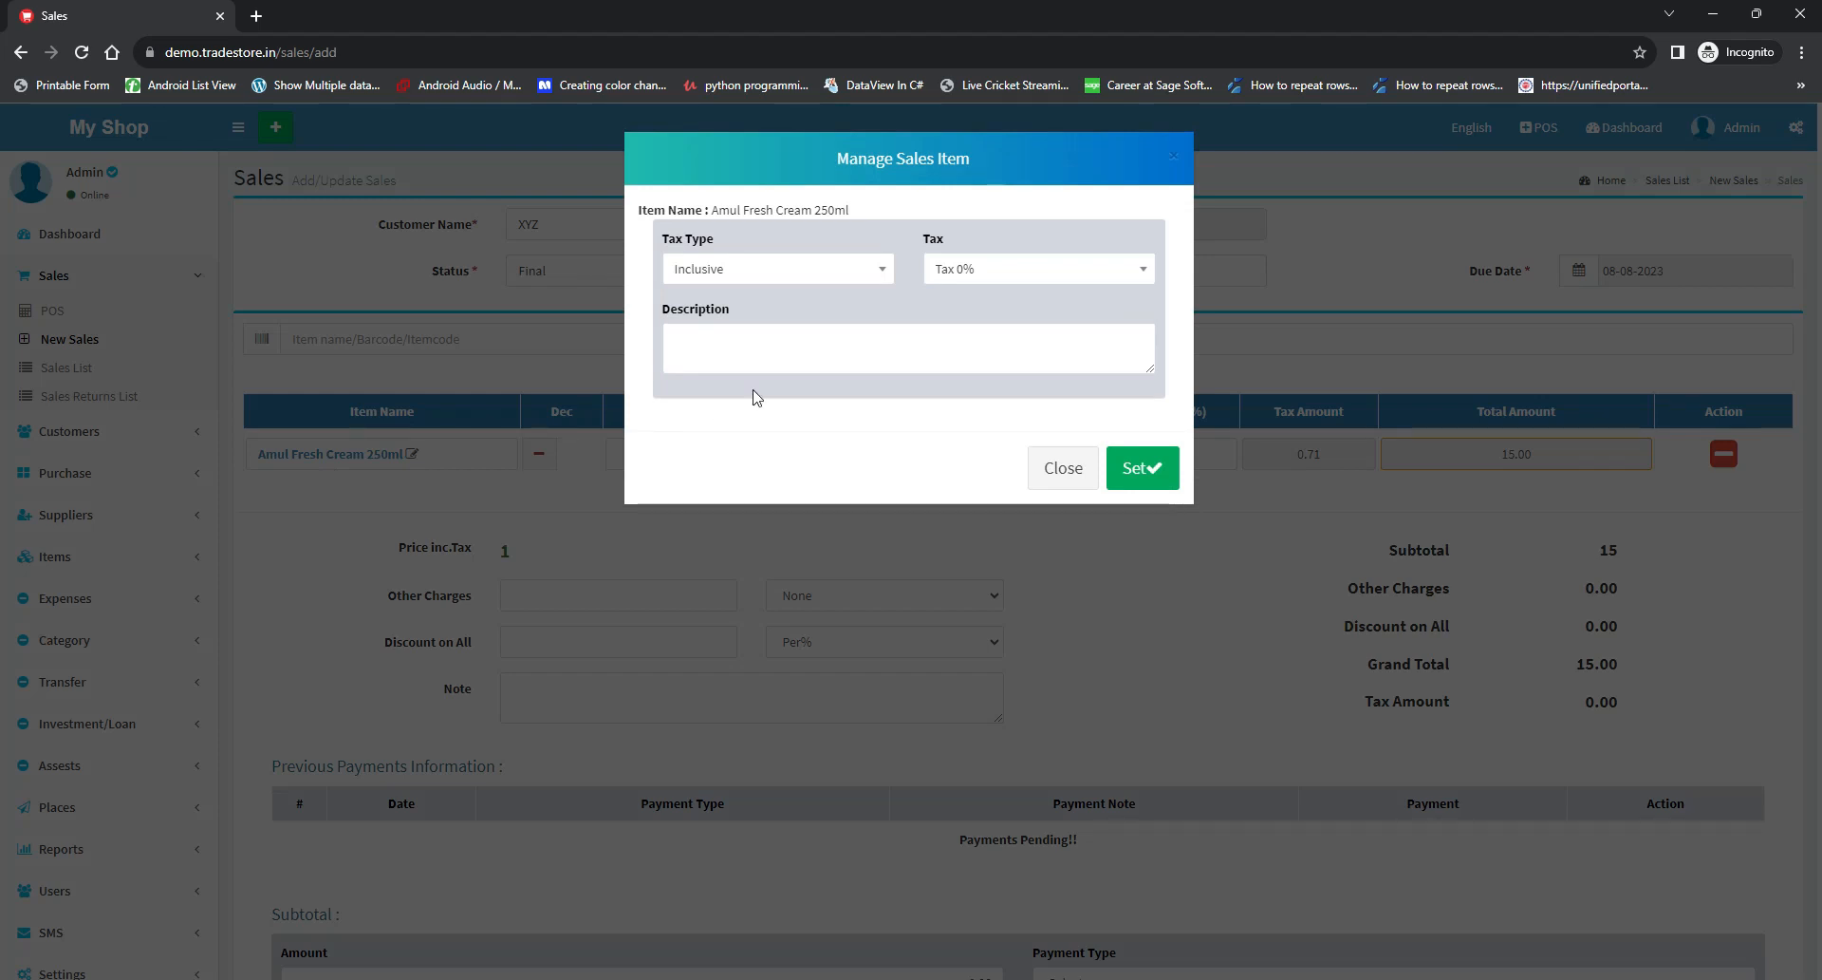
click(796, 263)
click(749, 337)
click(1144, 465)
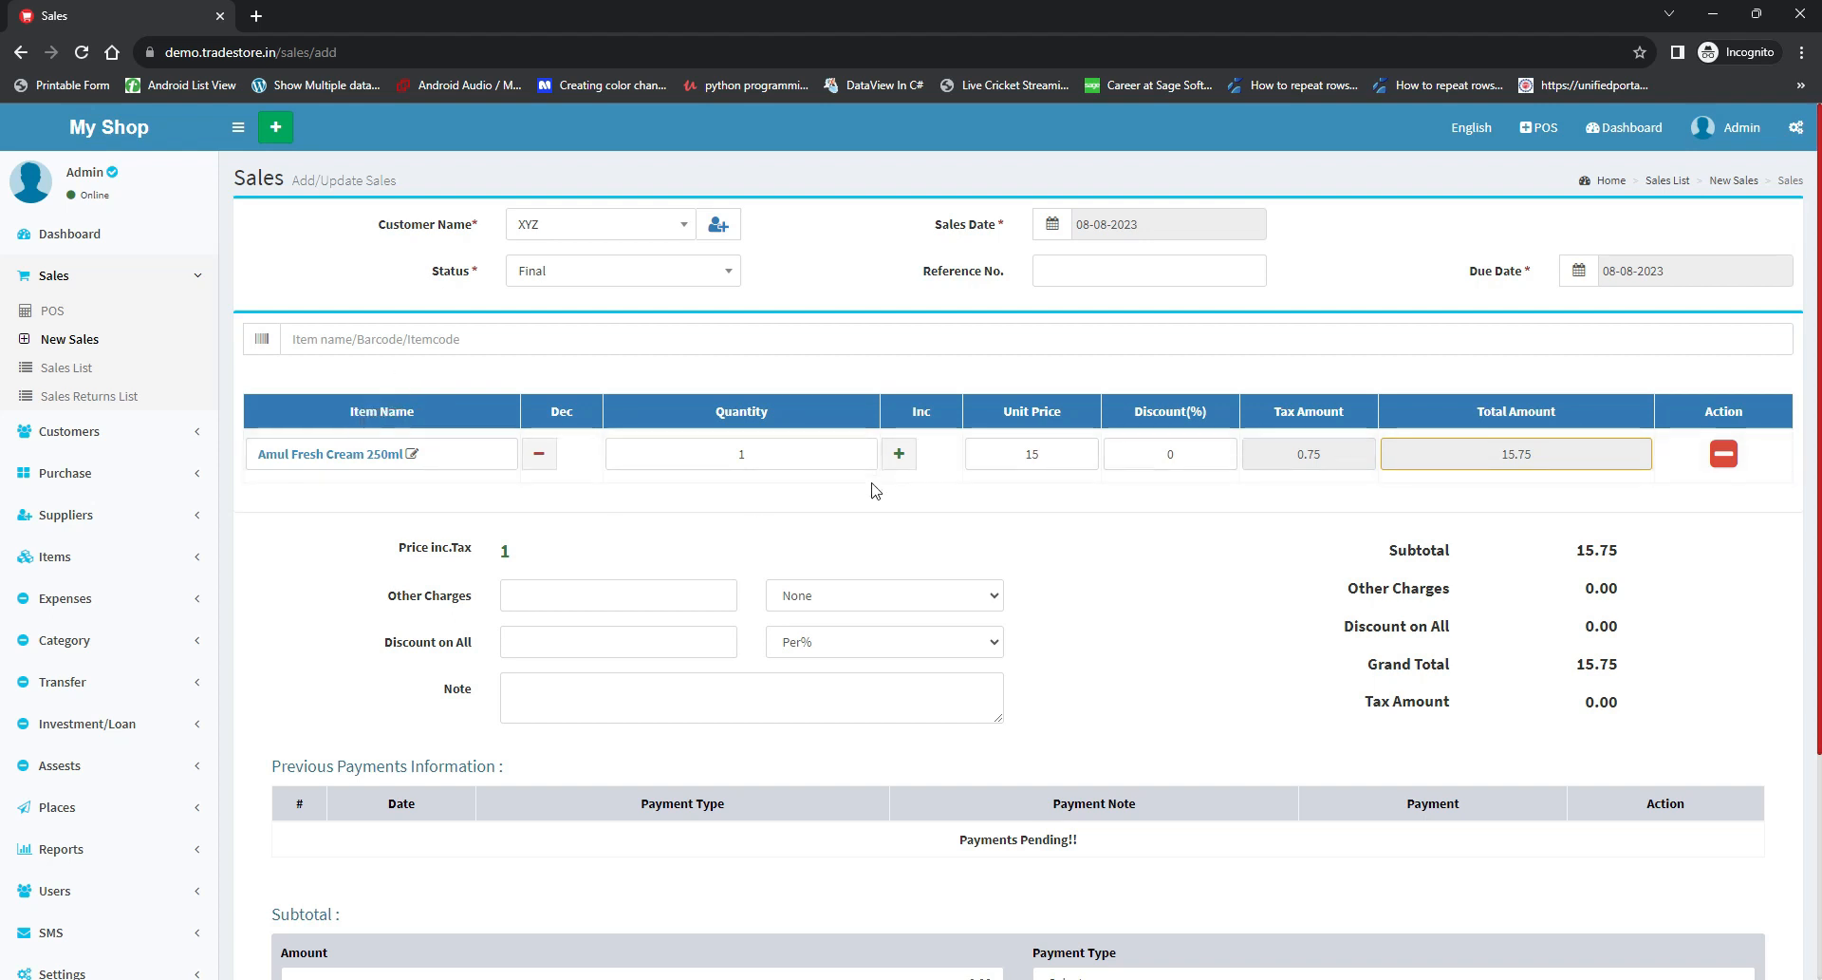
Set the Amul Fresh Cream quantity to 2 and its discount to 2 percent
click(899, 456)
click(899, 458)
click(545, 456)
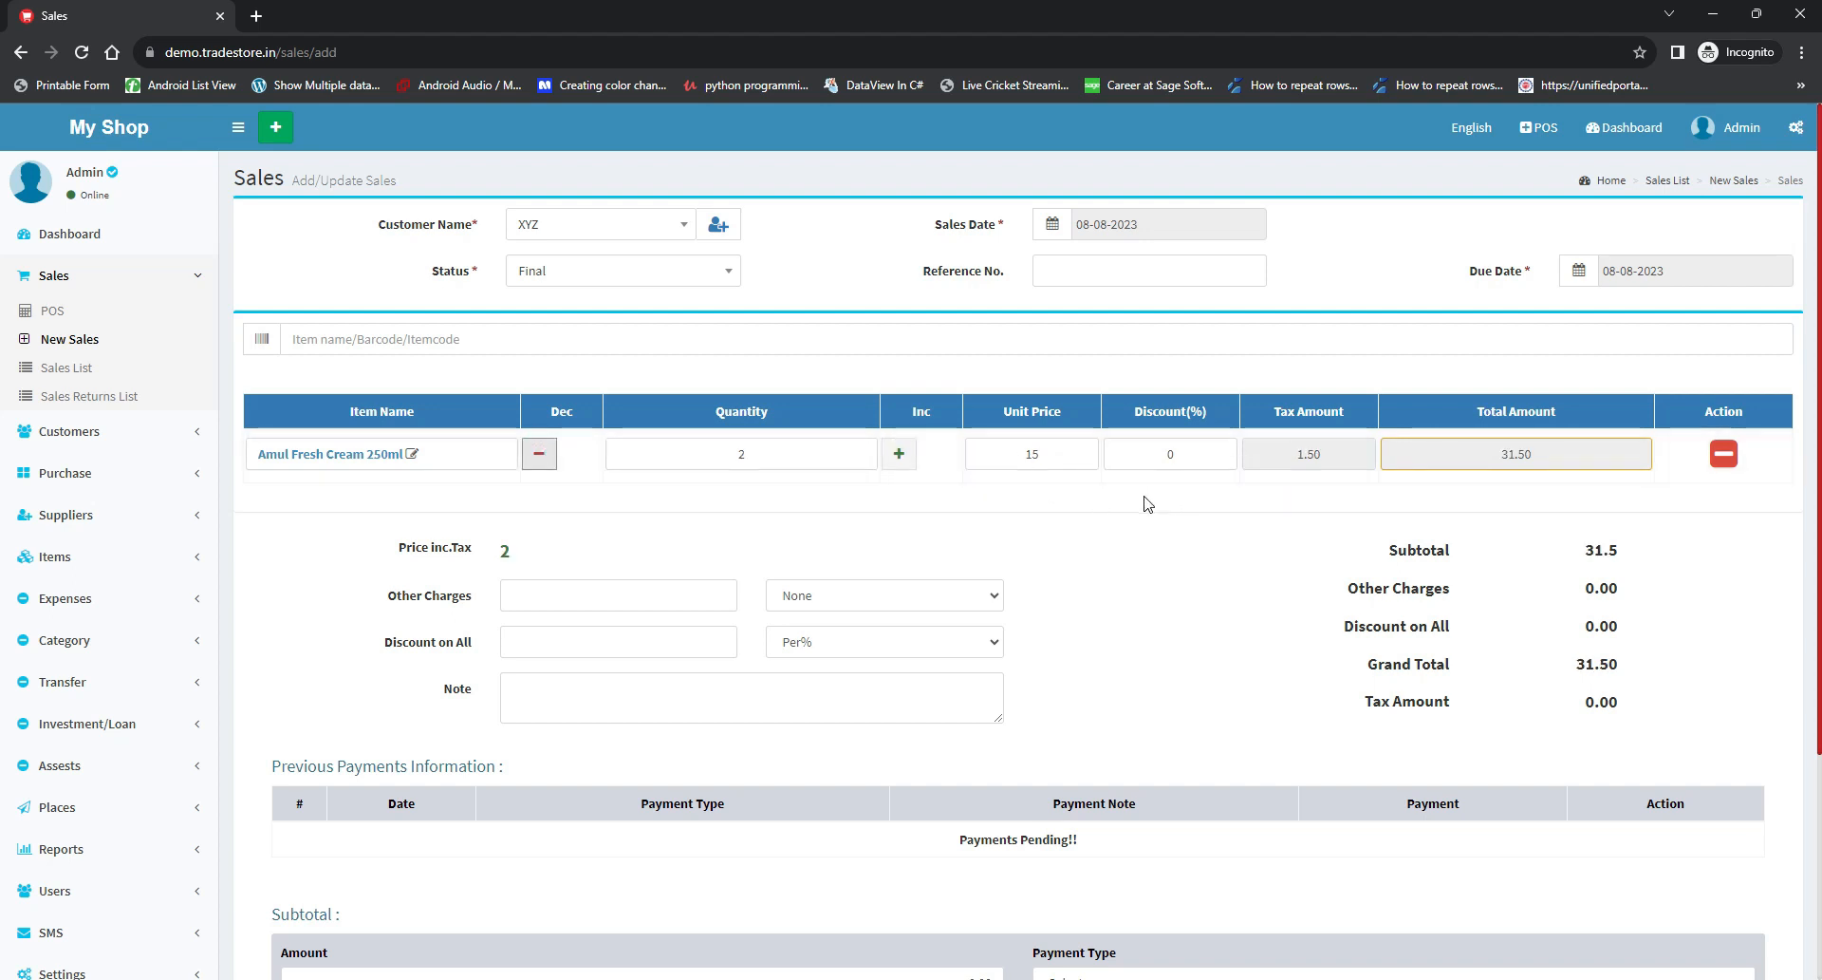
drag(1179, 455, 1158, 454)
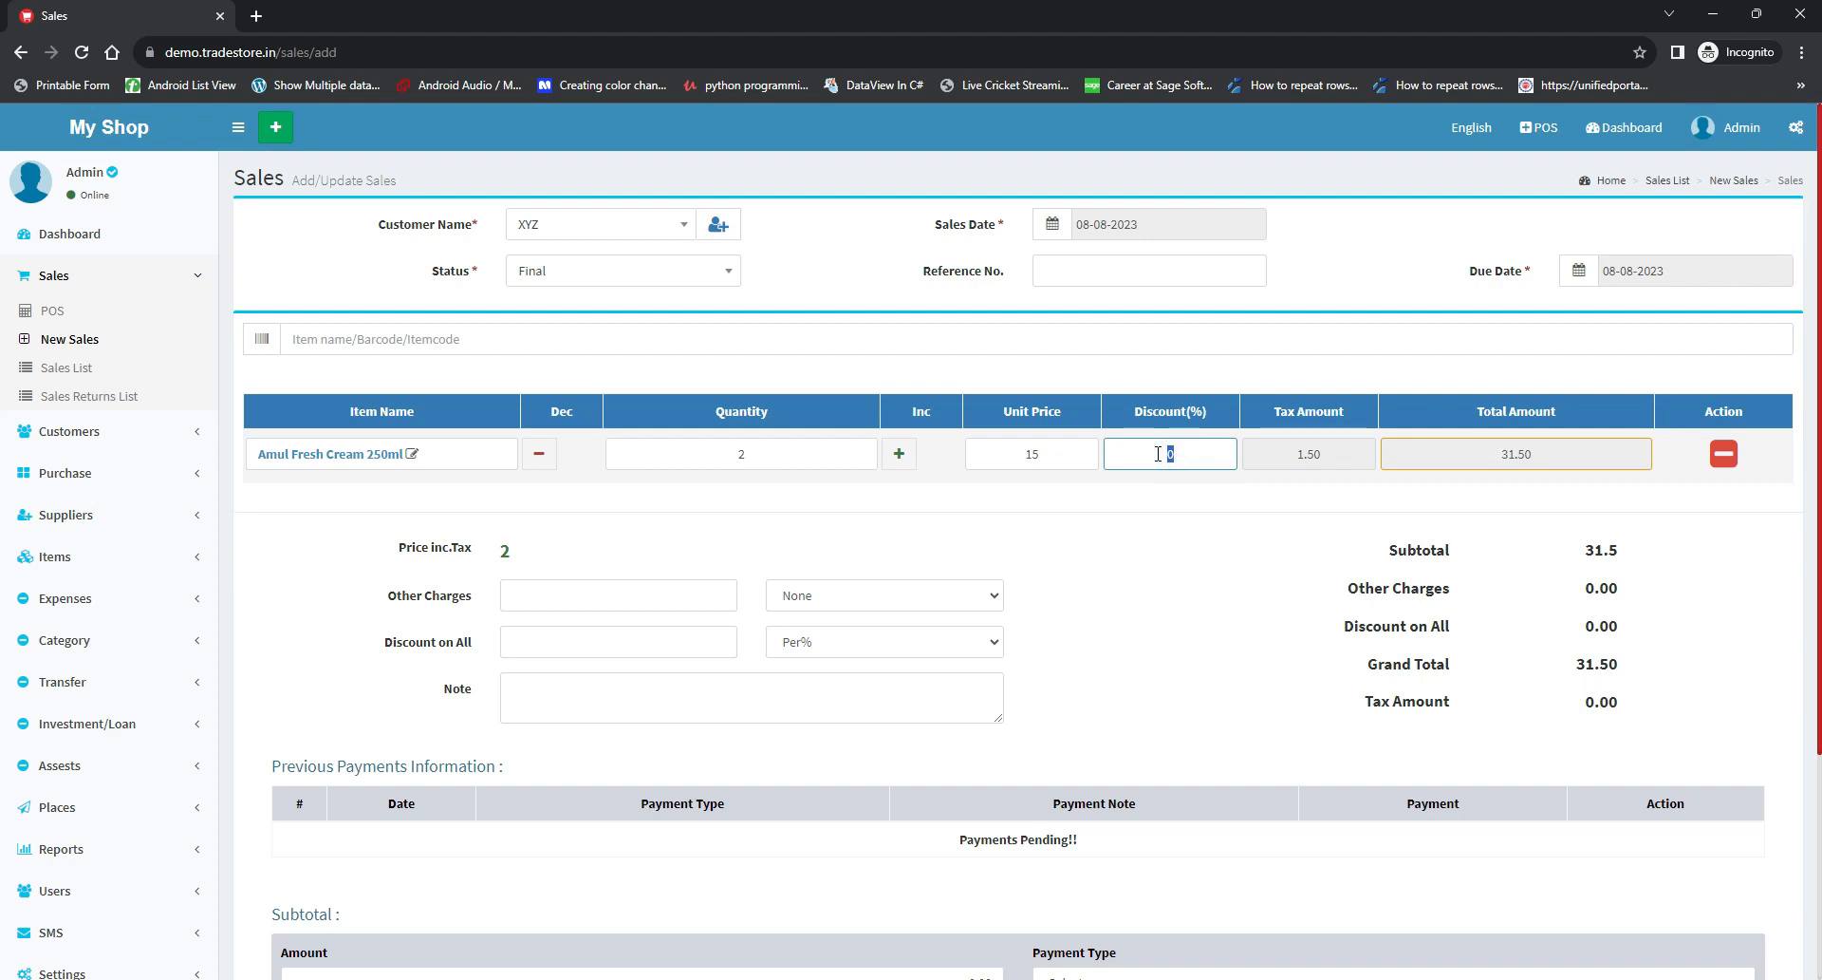
text(2)
key(Tab)
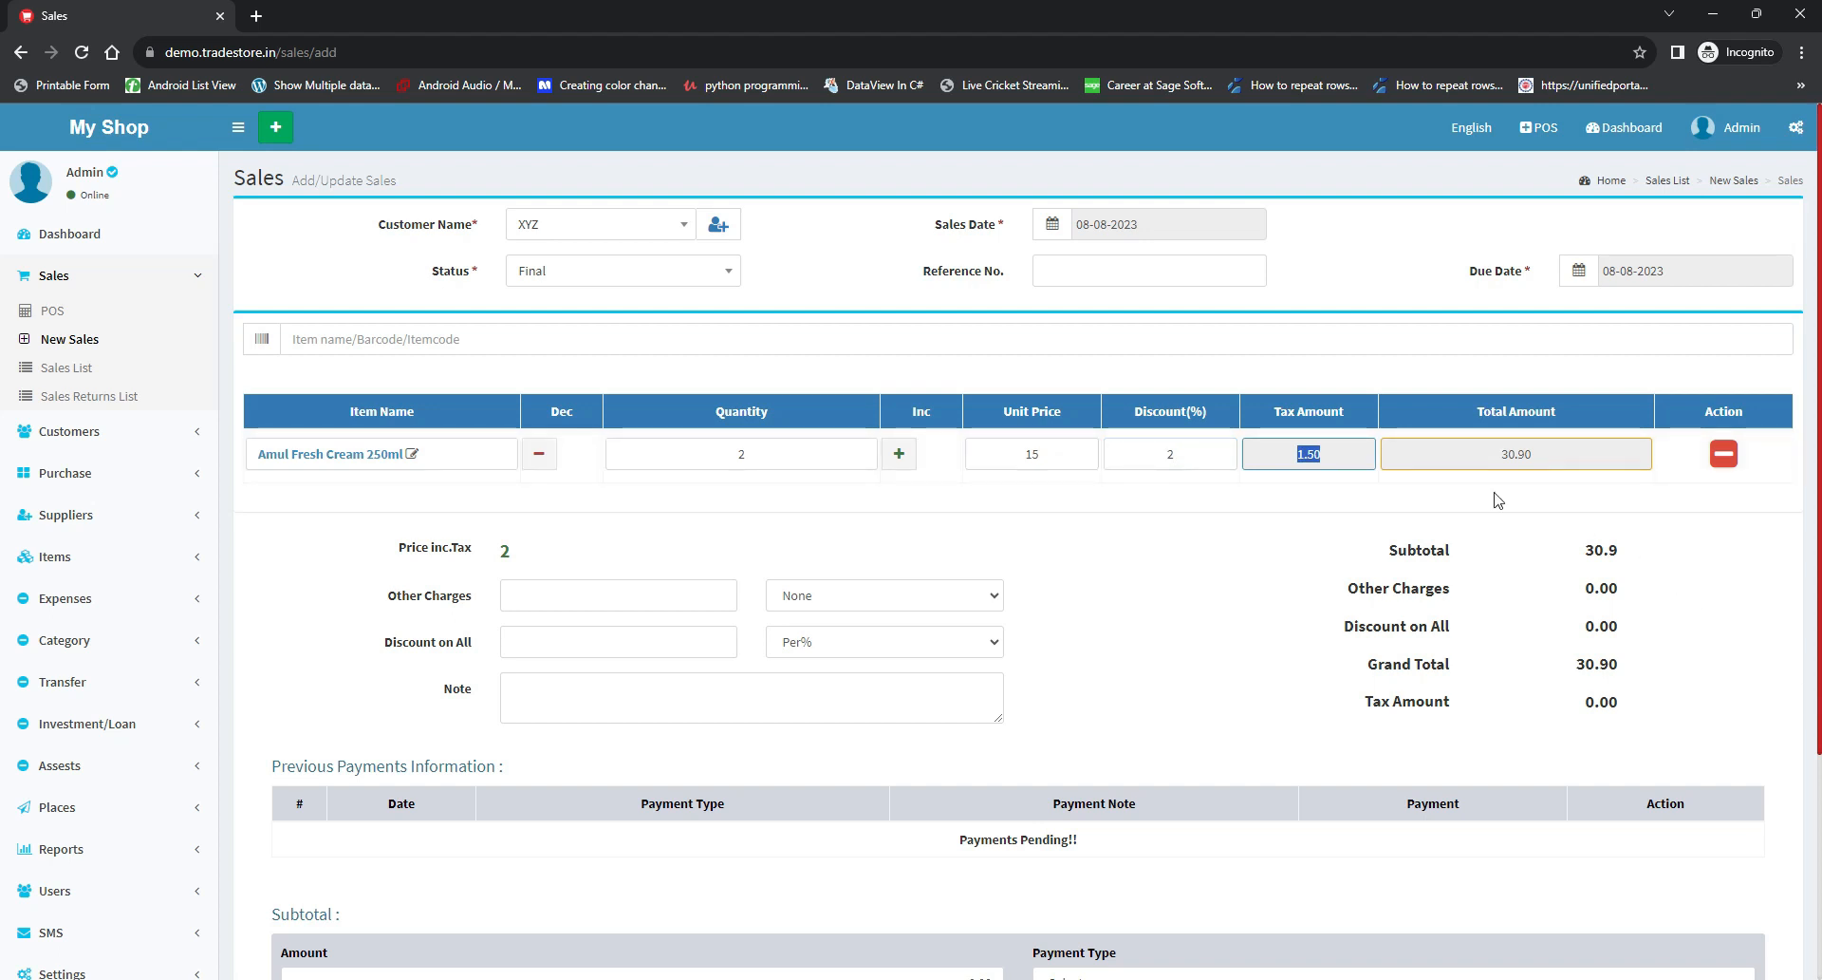
key(shift+Tab)
Examine the fields and available options for other charges and the discount on all items
scroll(438, 435, down, 1)
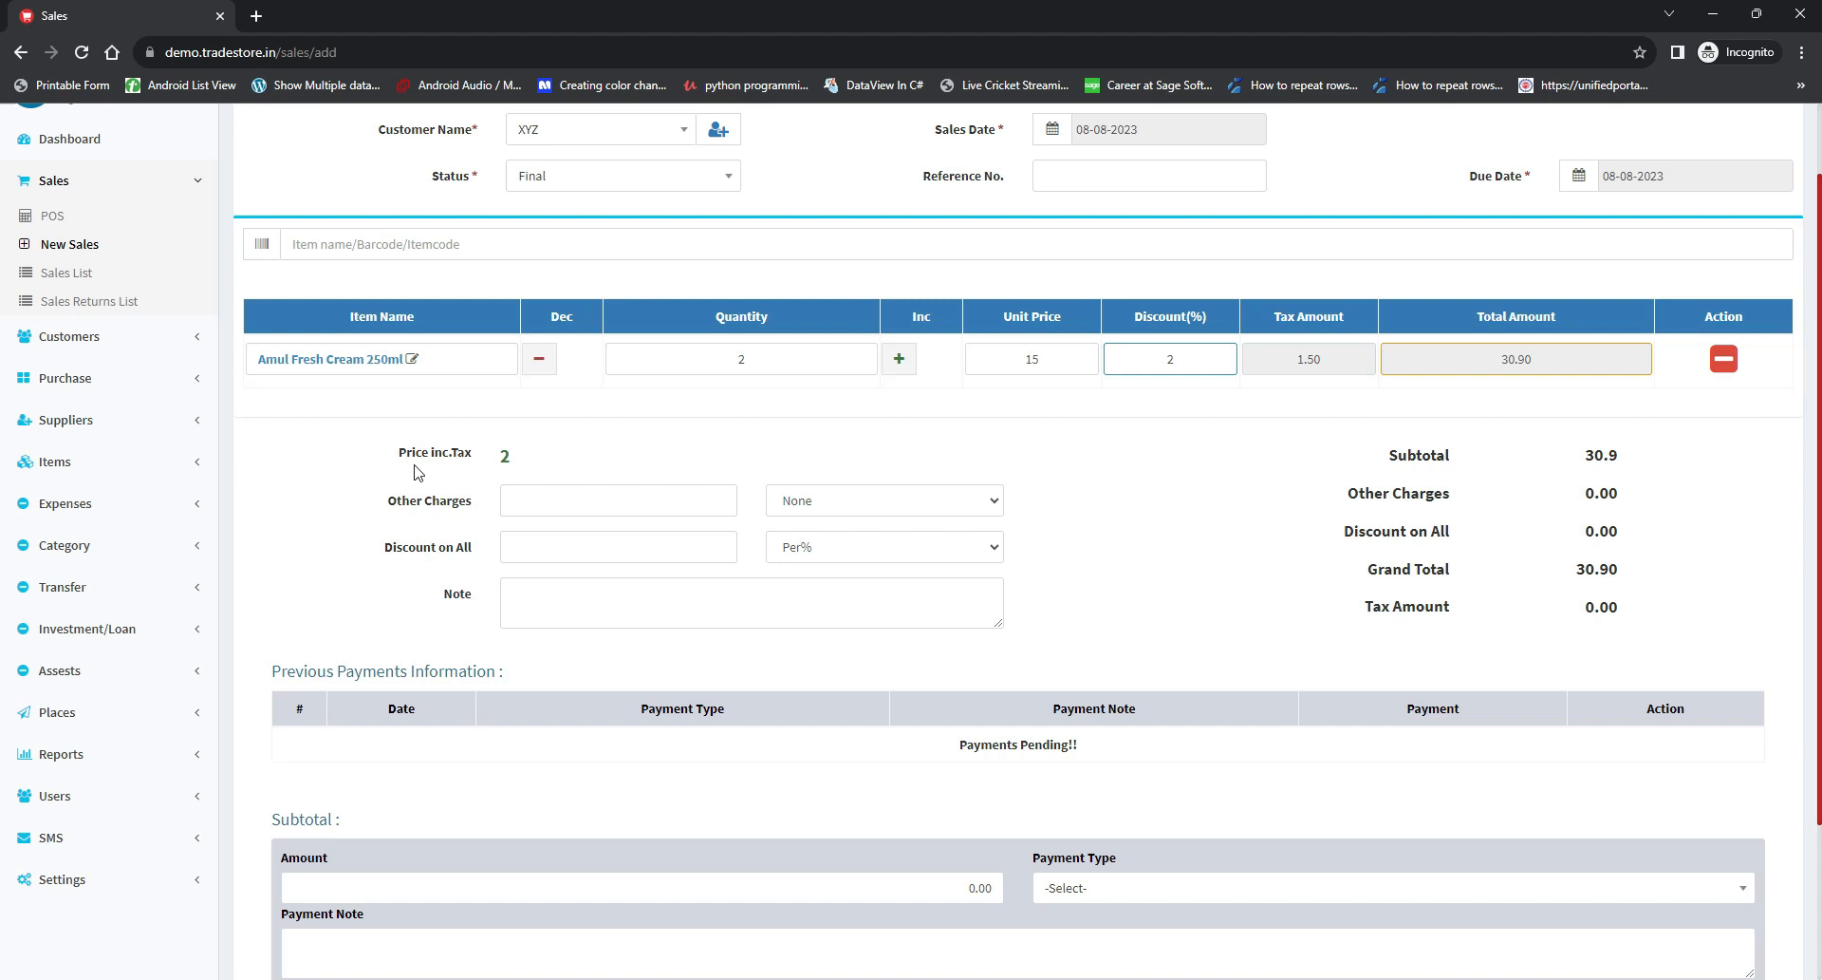
scroll(403, 484, down, 1)
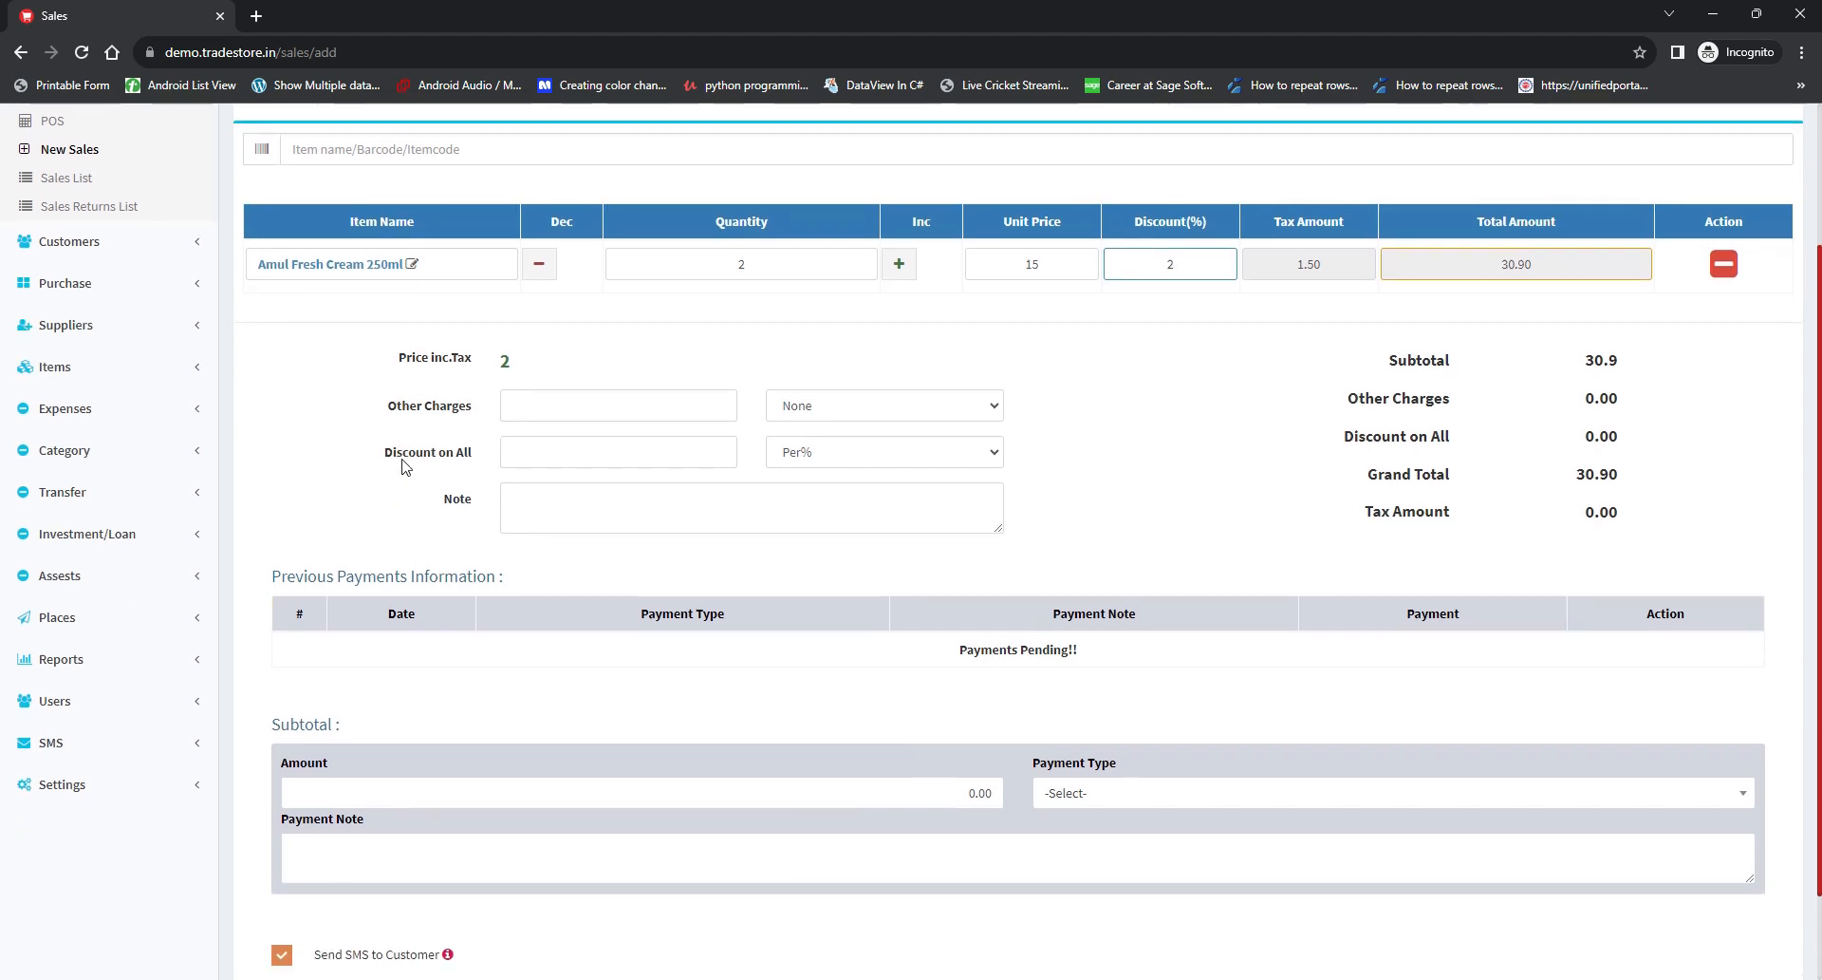
click(592, 405)
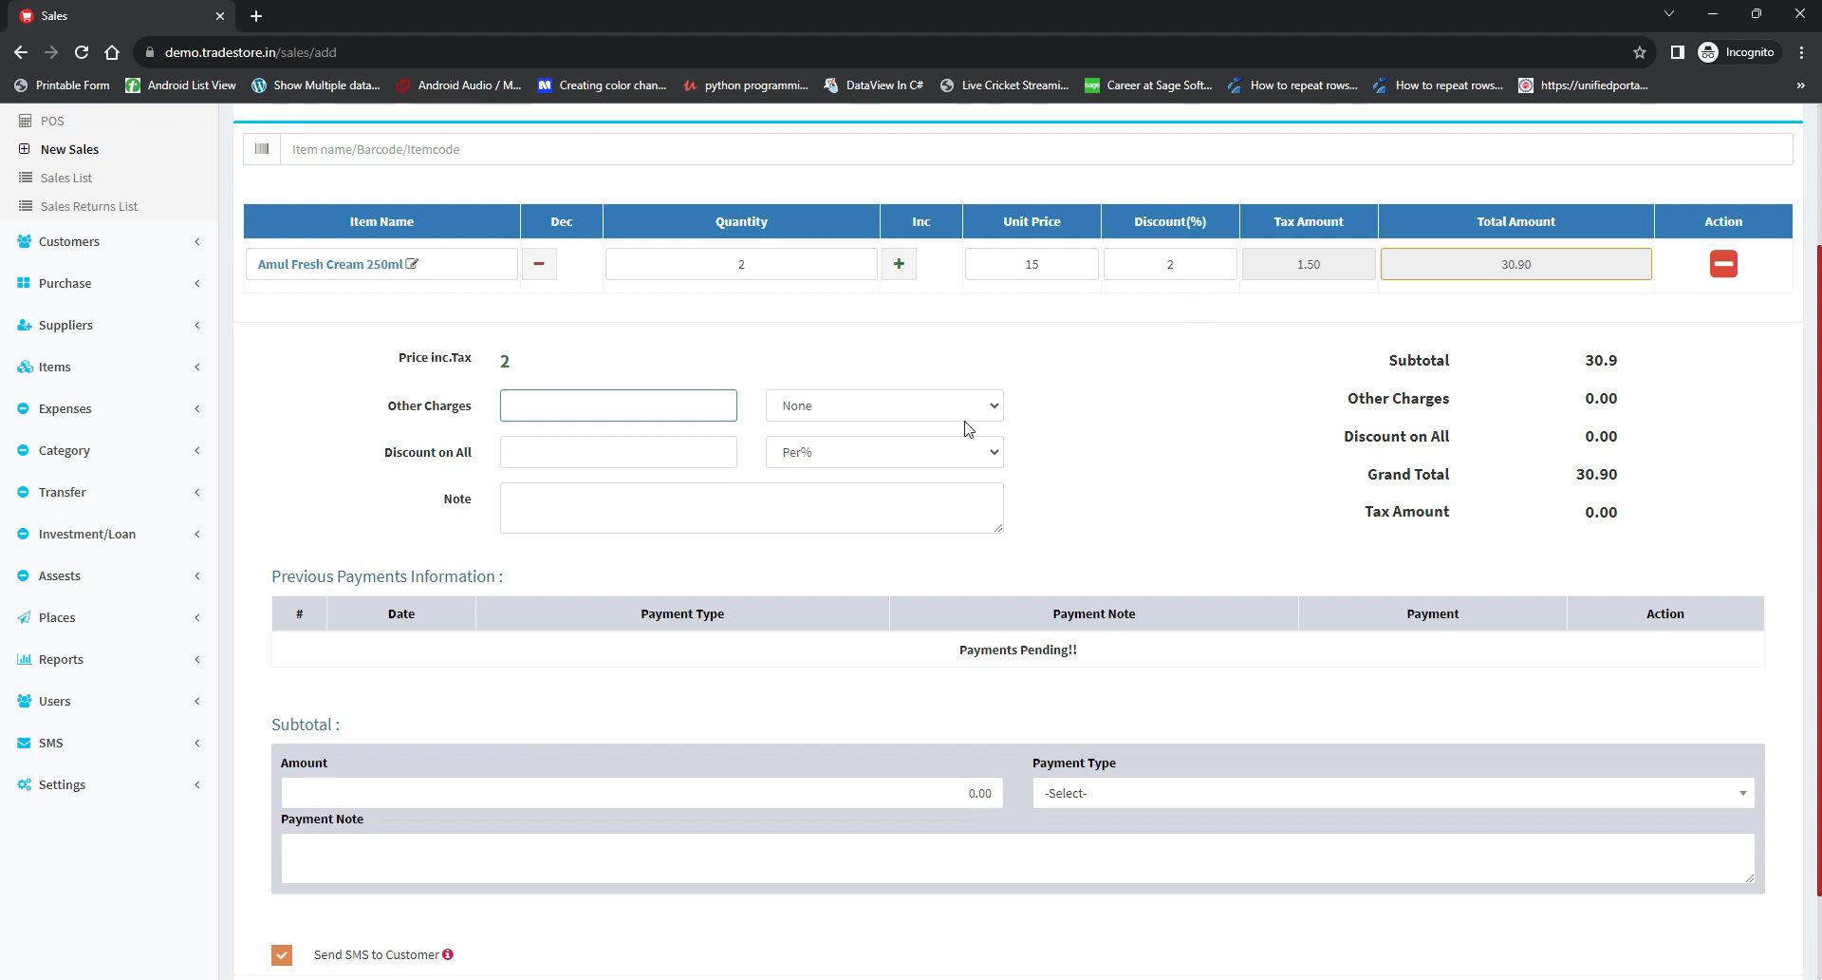
click(675, 451)
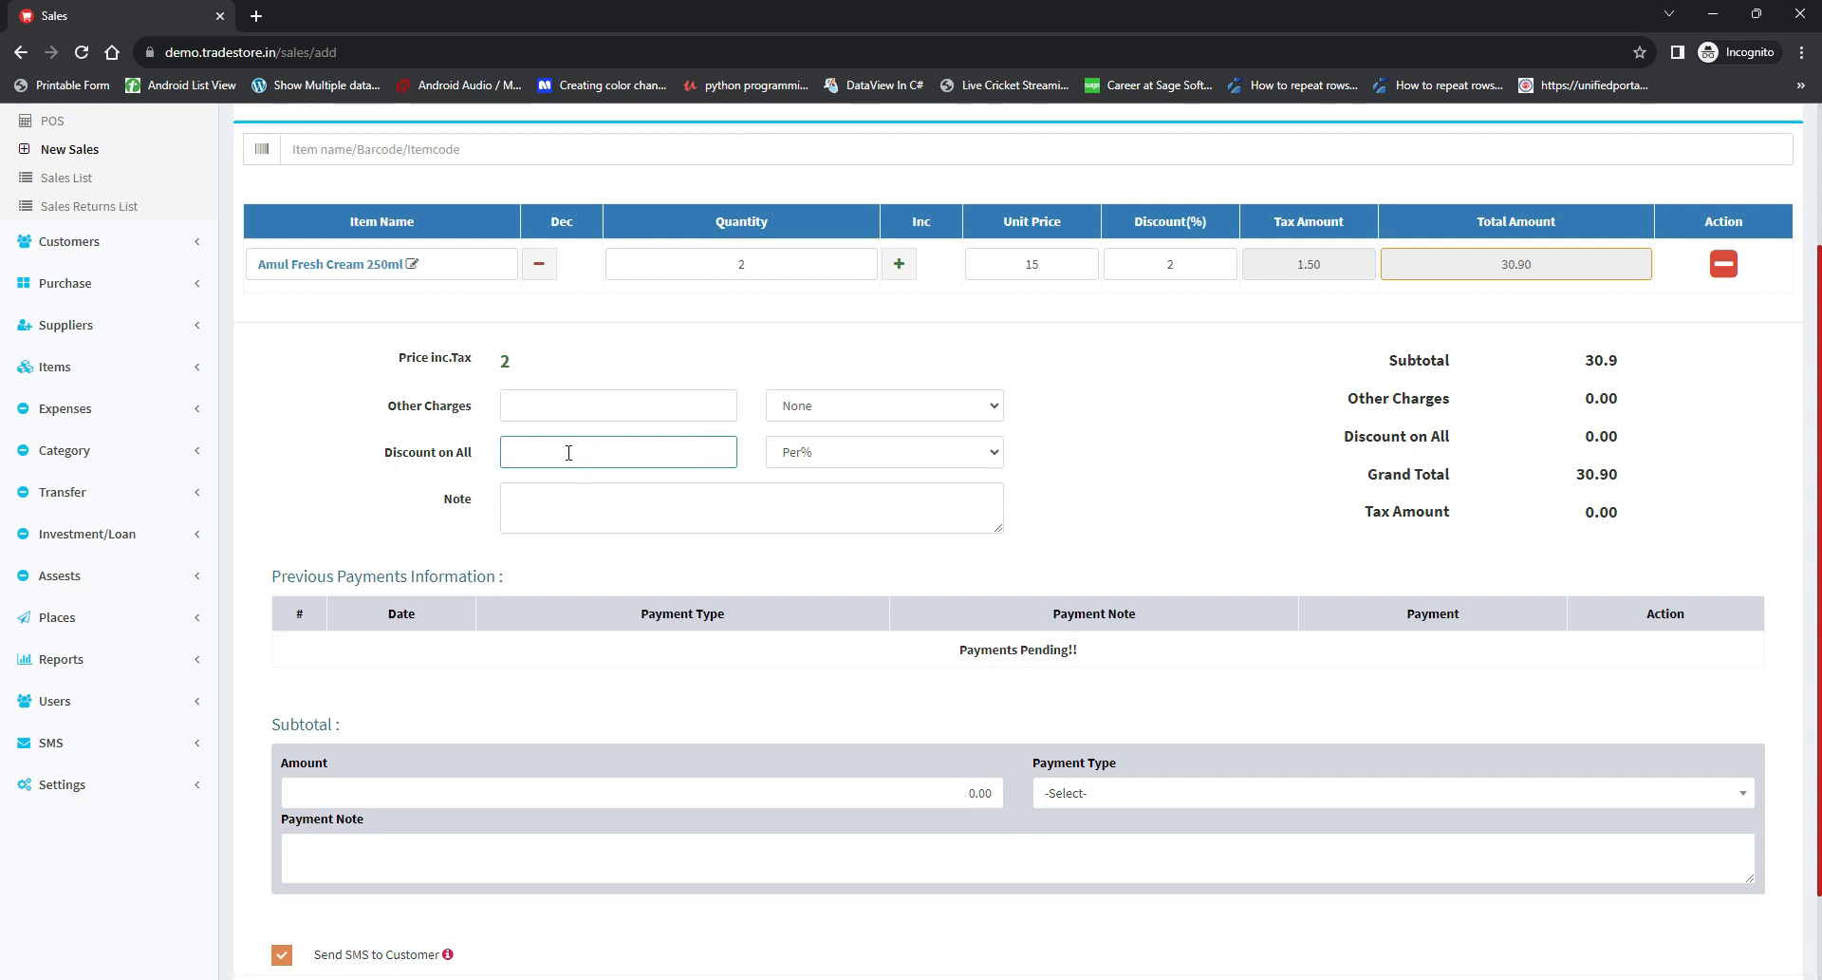
click(878, 454)
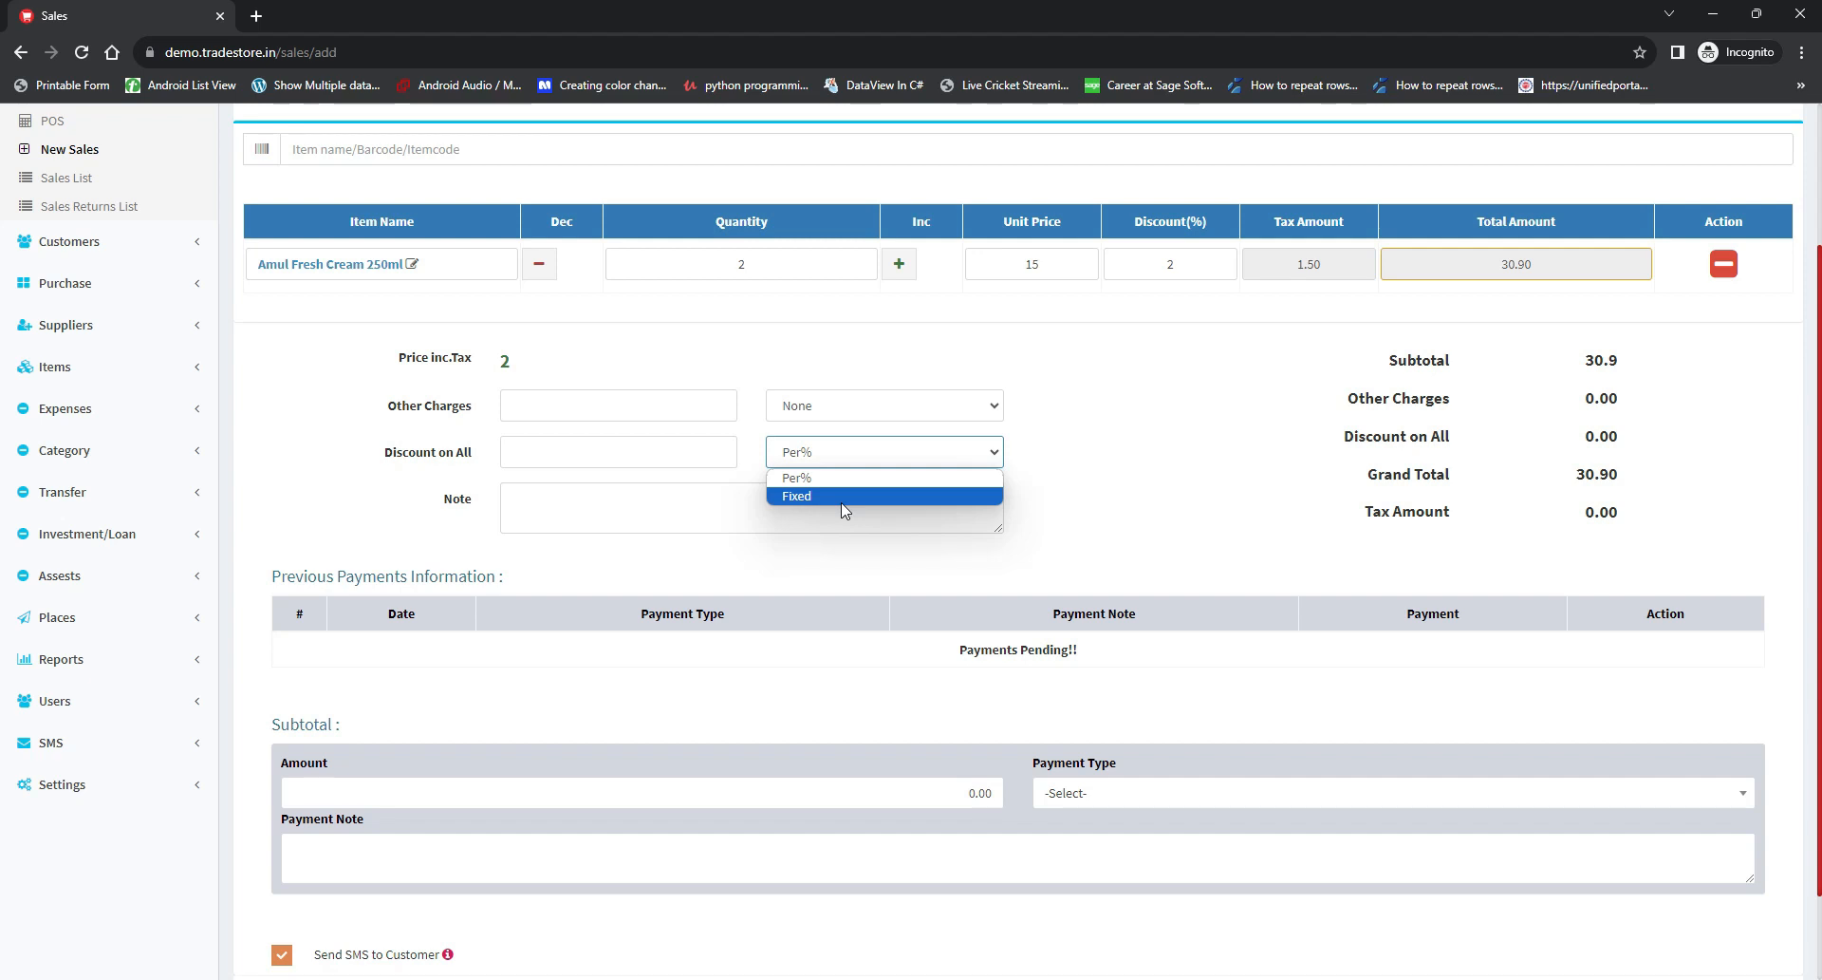
click(845, 451)
click(832, 398)
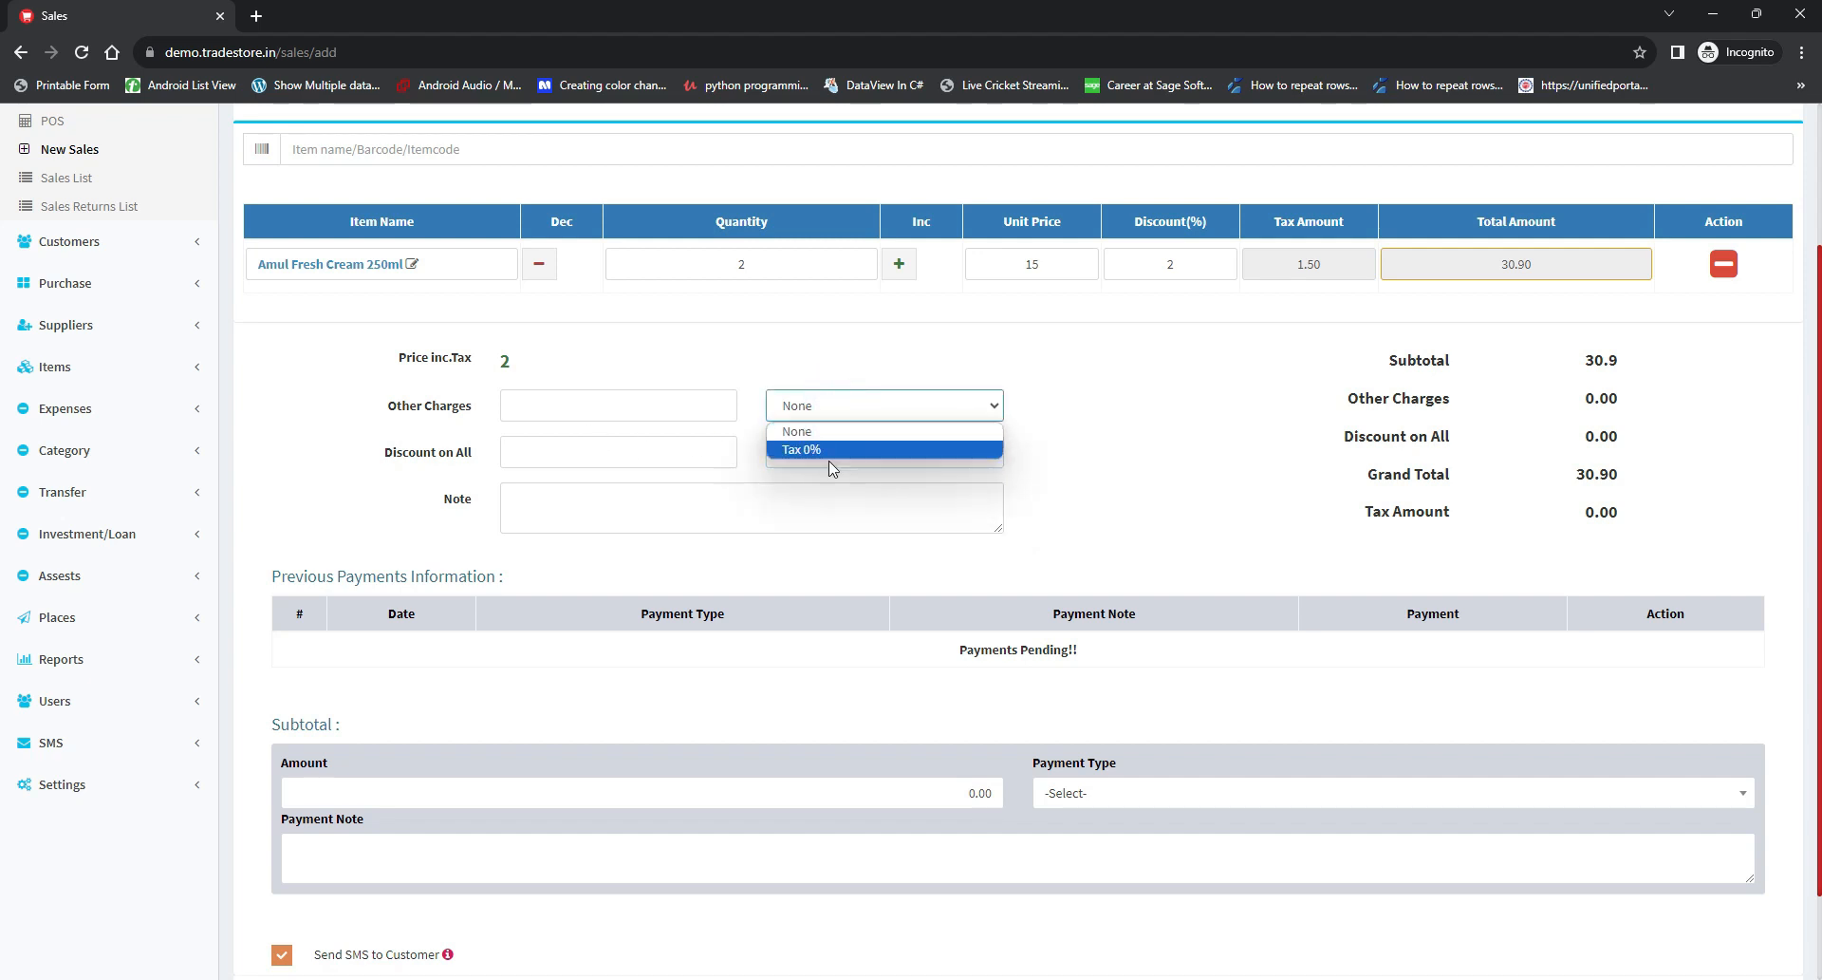
click(616, 411)
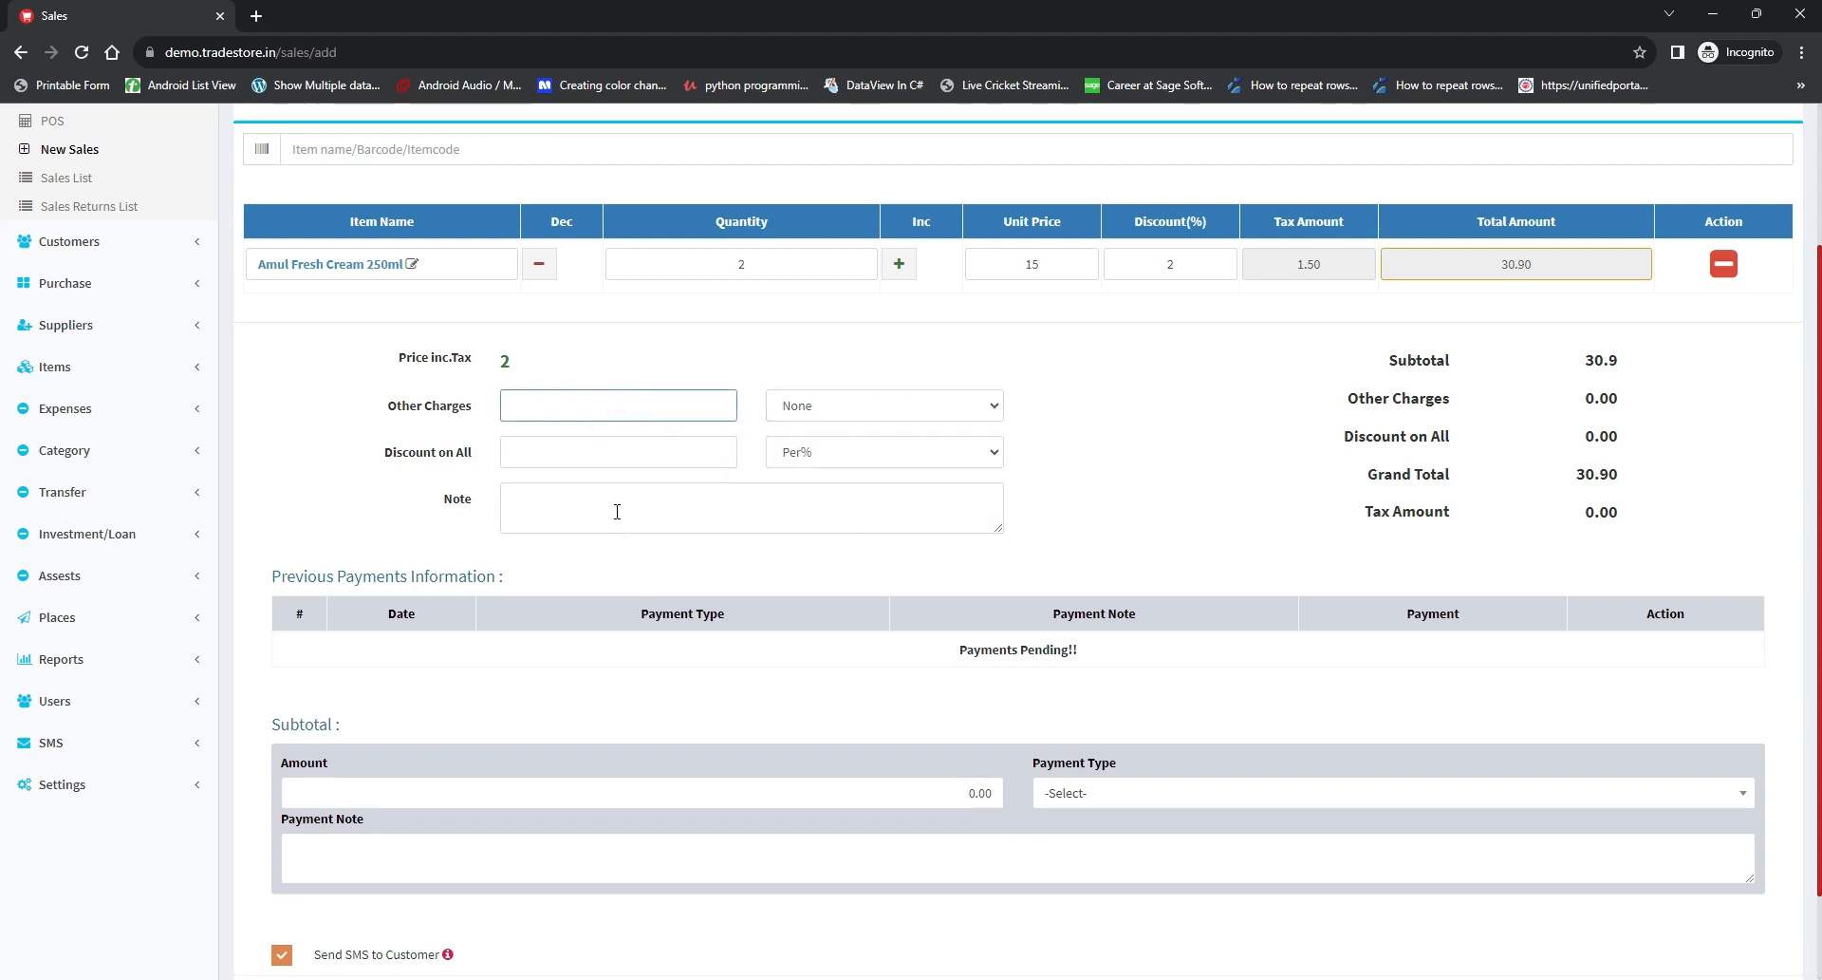
Save the sale with the note left empty and confirm saving
scroll(617, 512, down, 2)
click(634, 391)
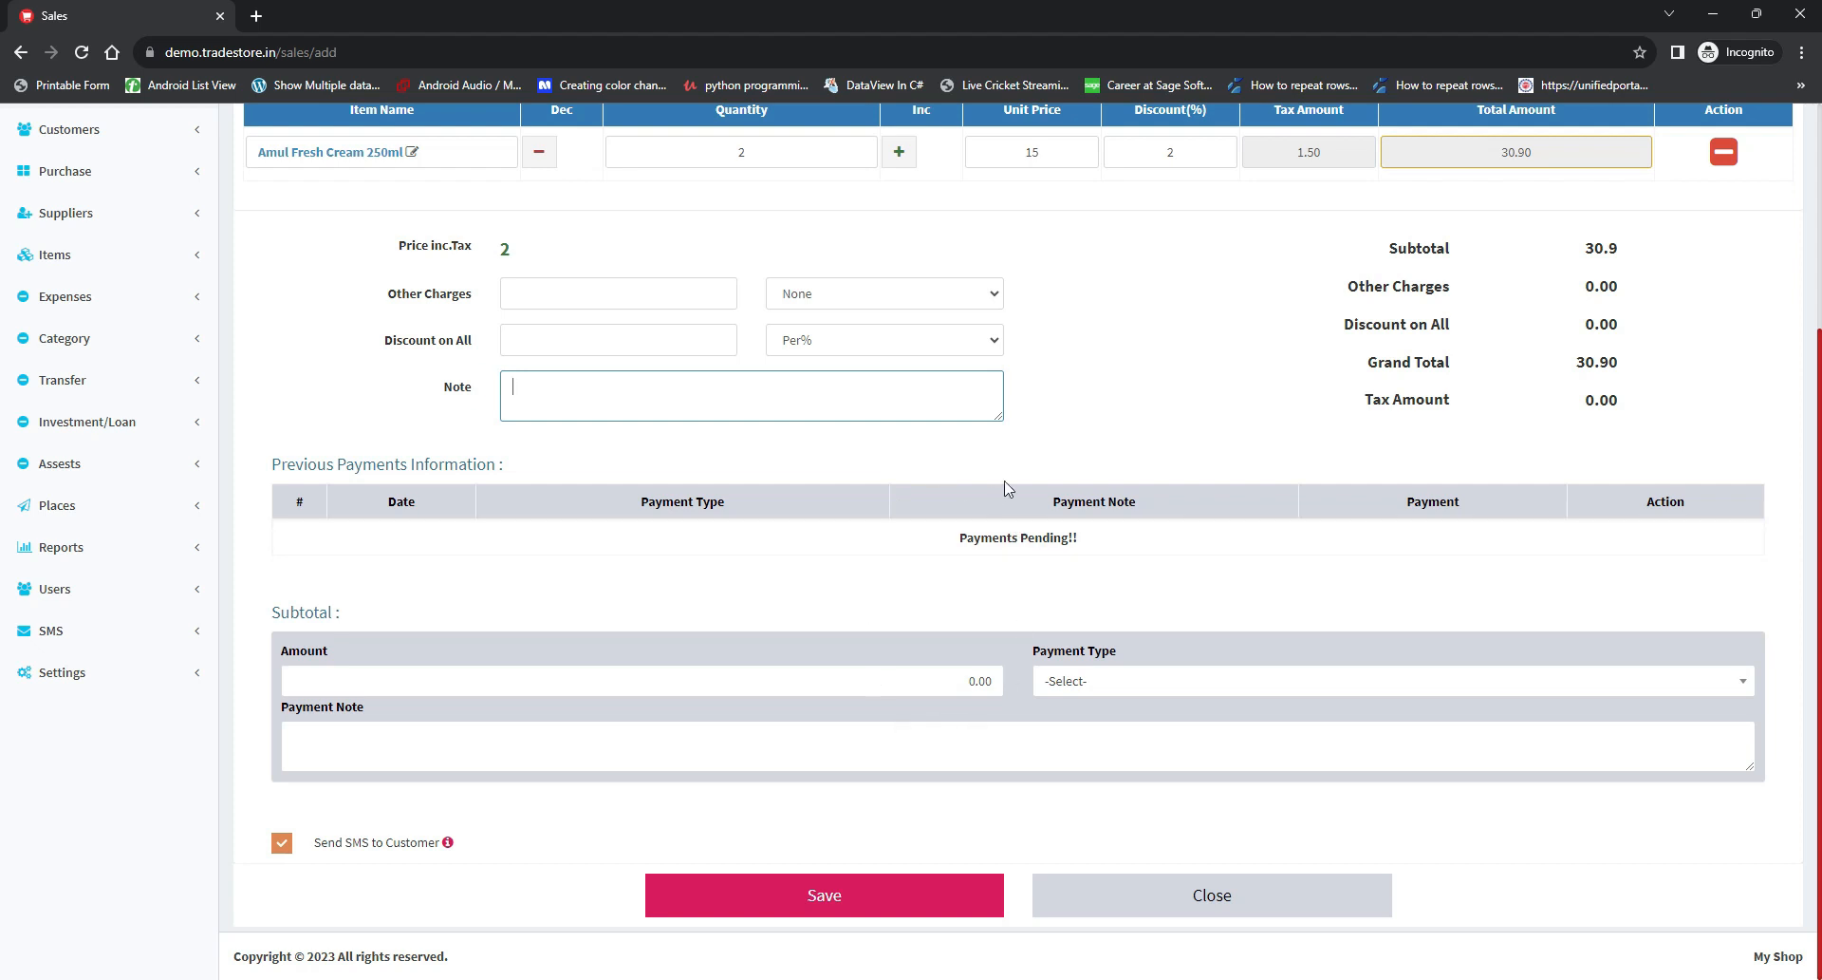
click(874, 917)
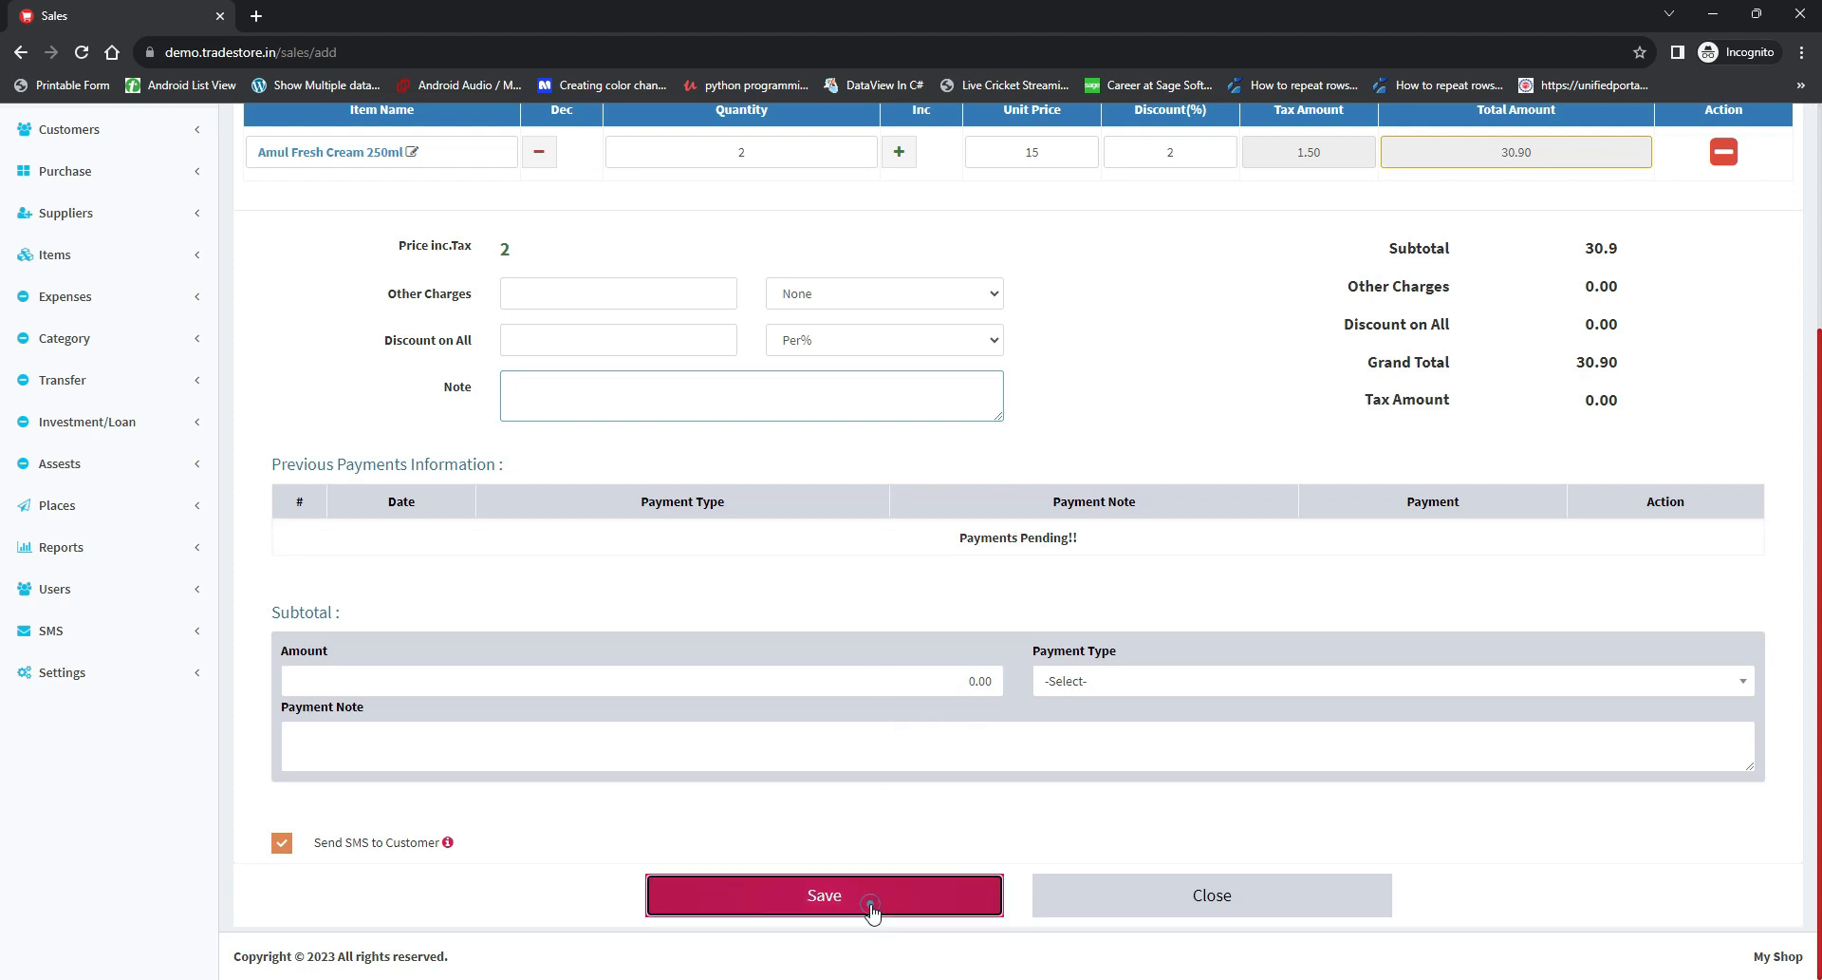
click(1010, 171)
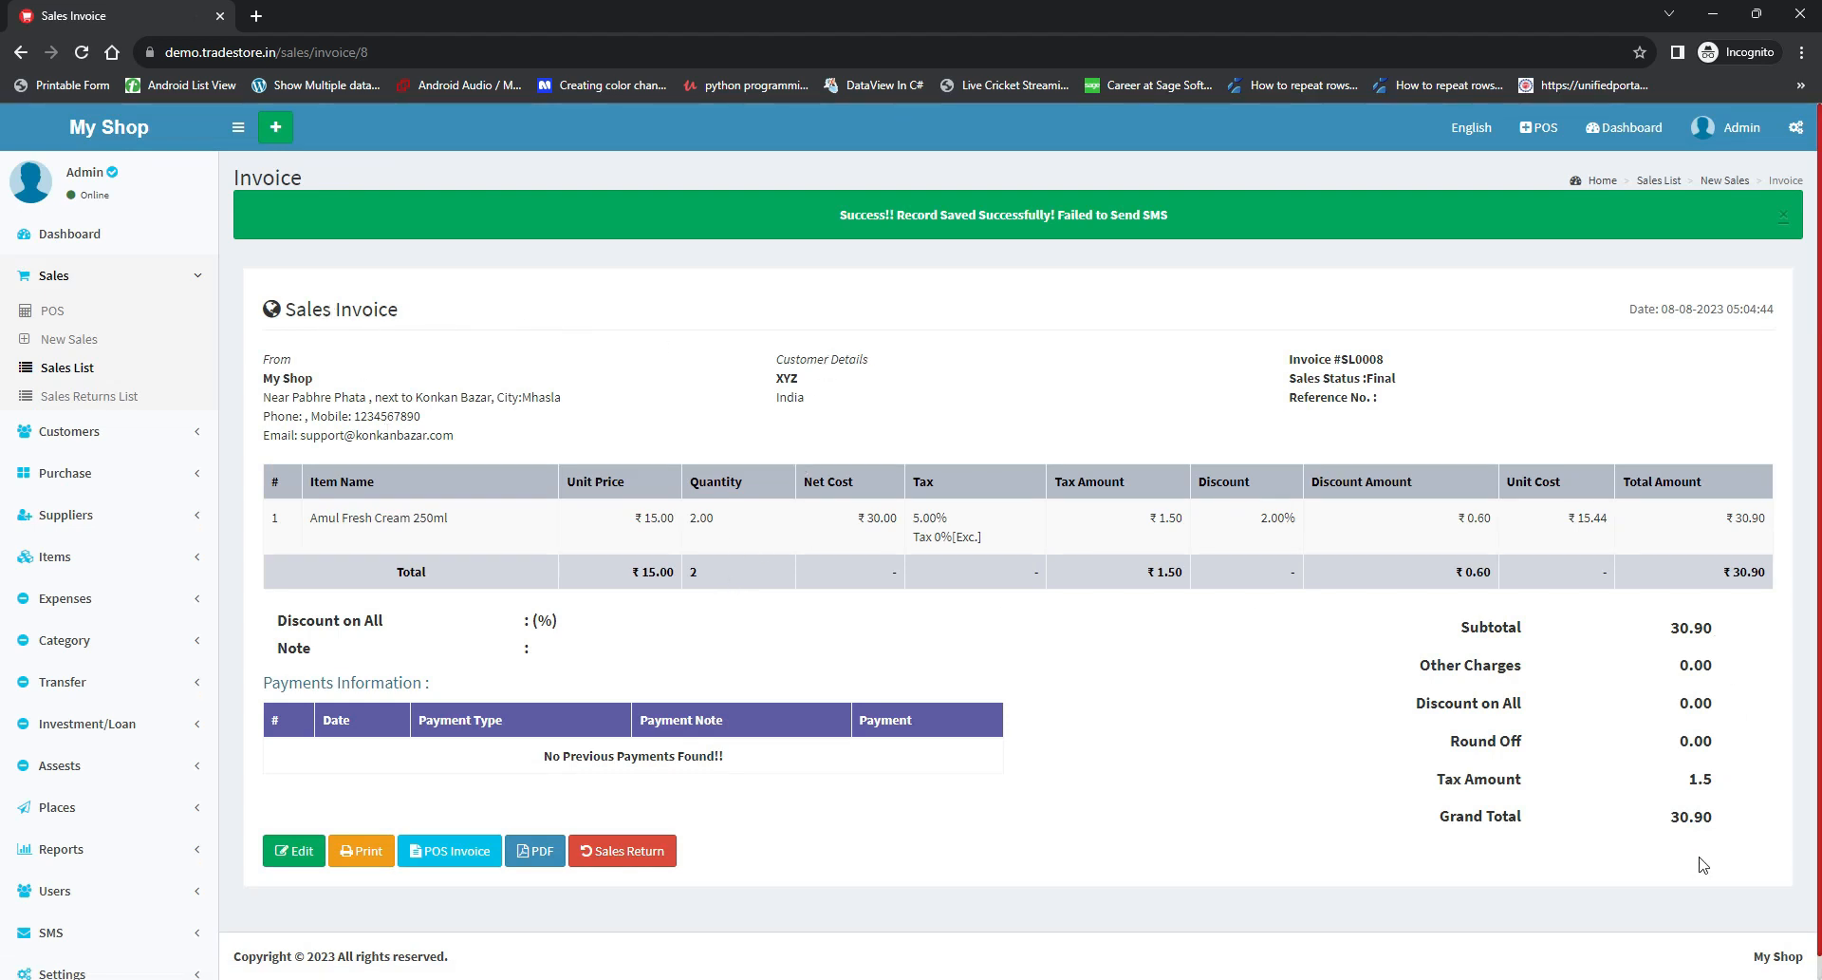
Record a payment of 30.9 from the sales list for customer XYZ's unpaid sale, with Gpay as the payment type, and save it
click(93, 373)
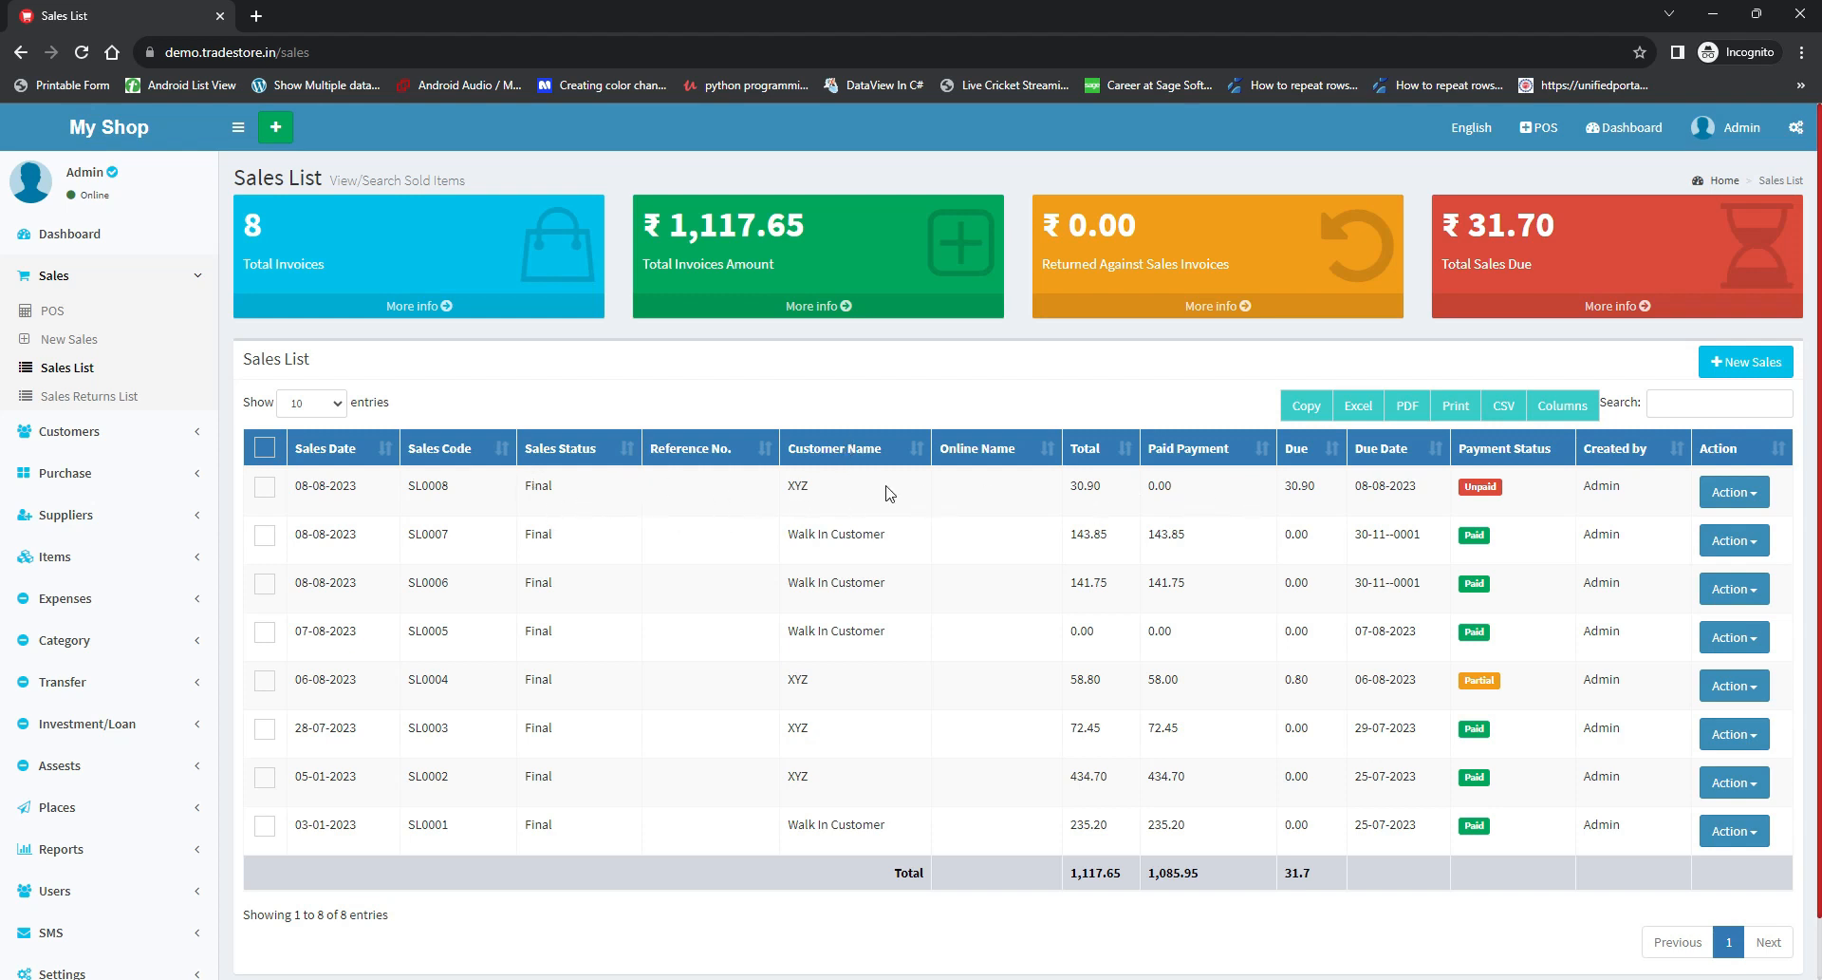
click(1742, 491)
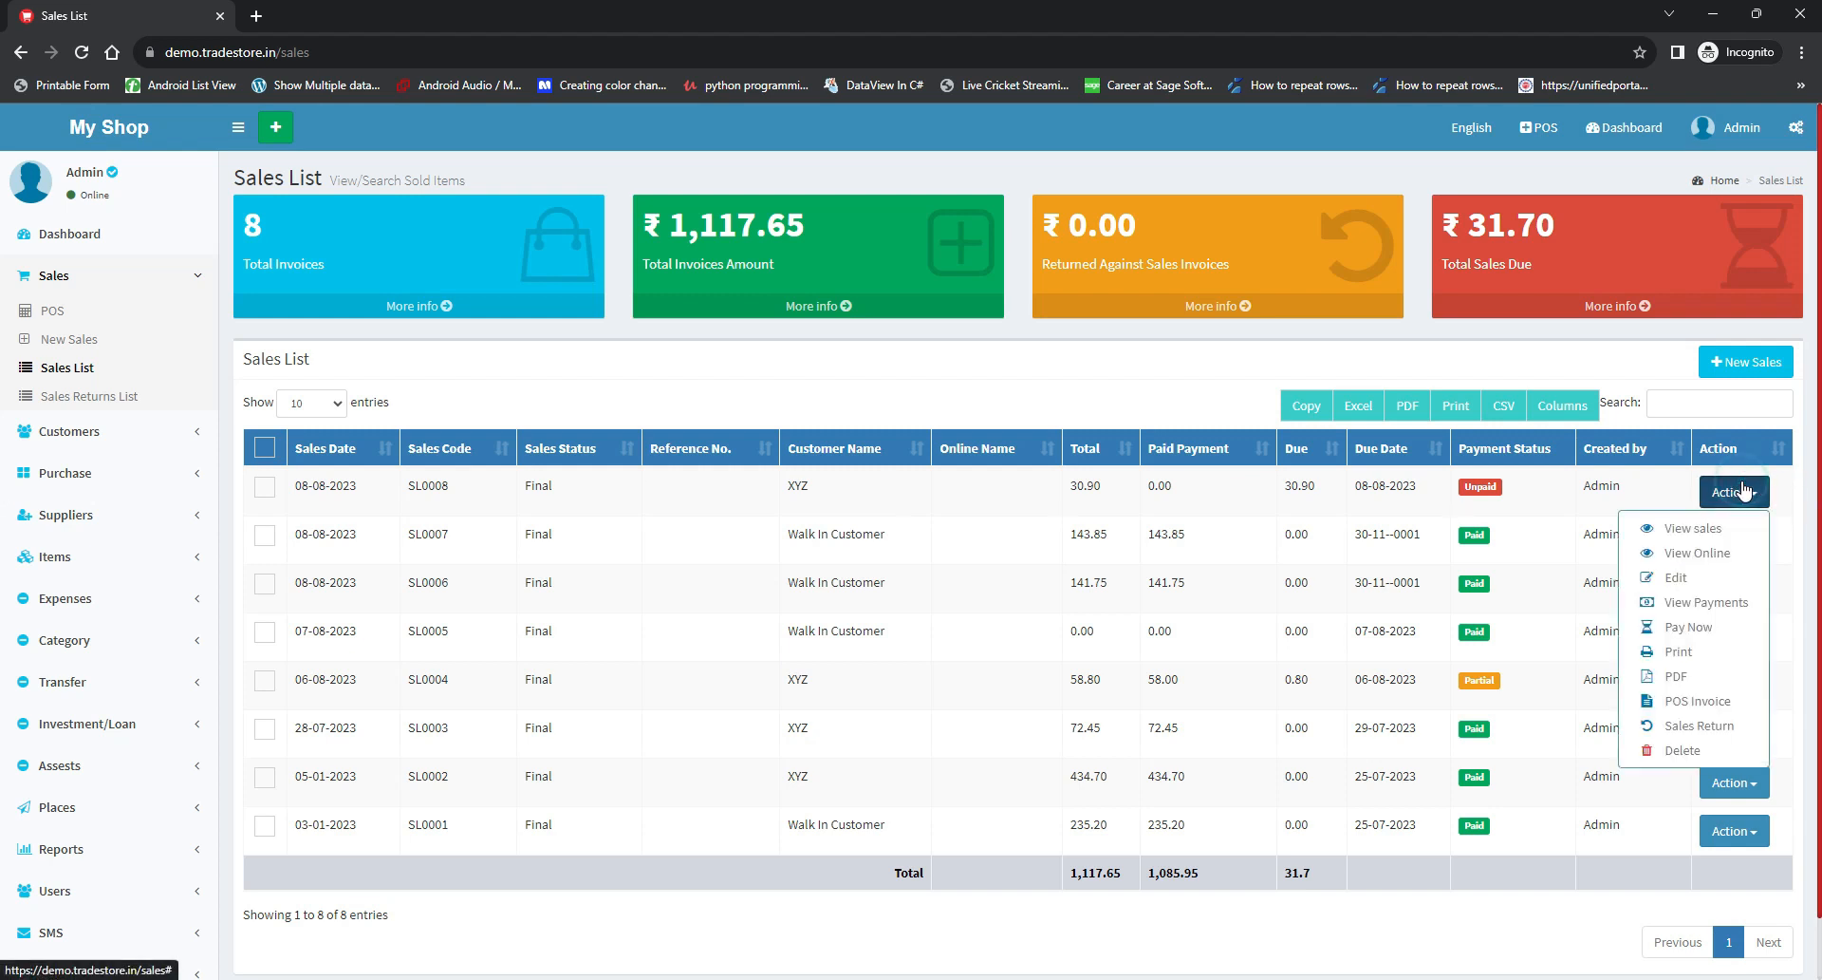
click(1710, 629)
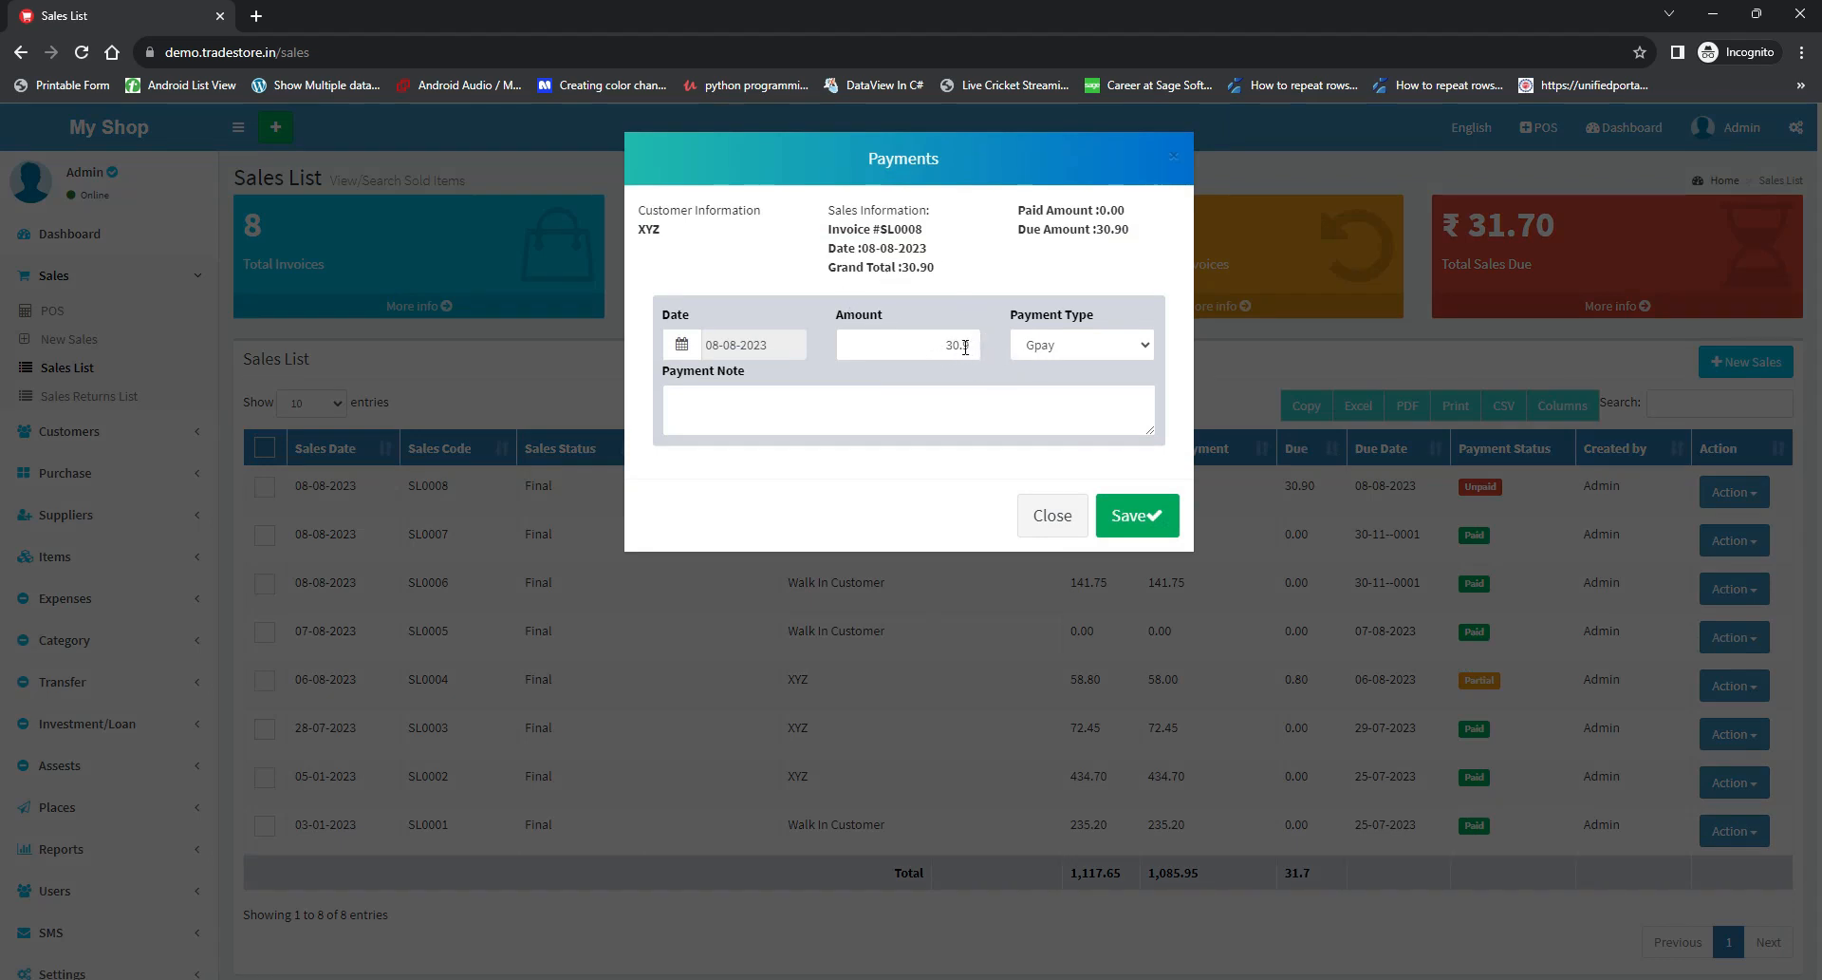
click(1092, 352)
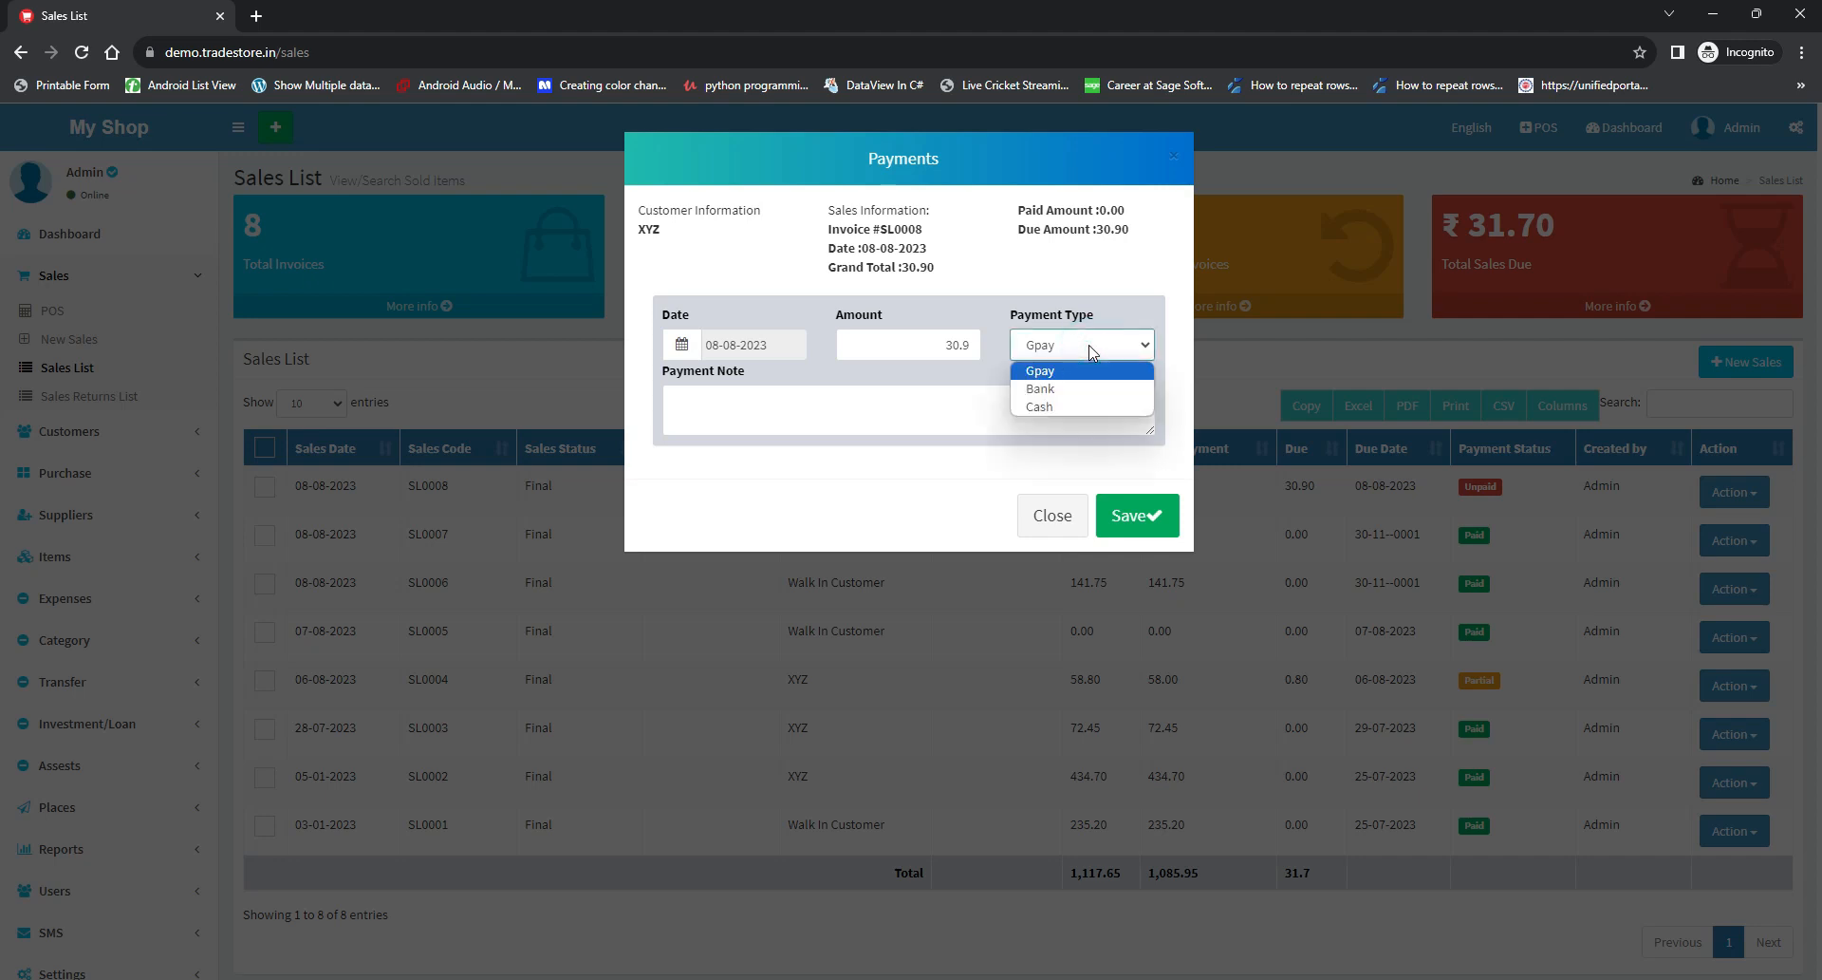
click(1088, 348)
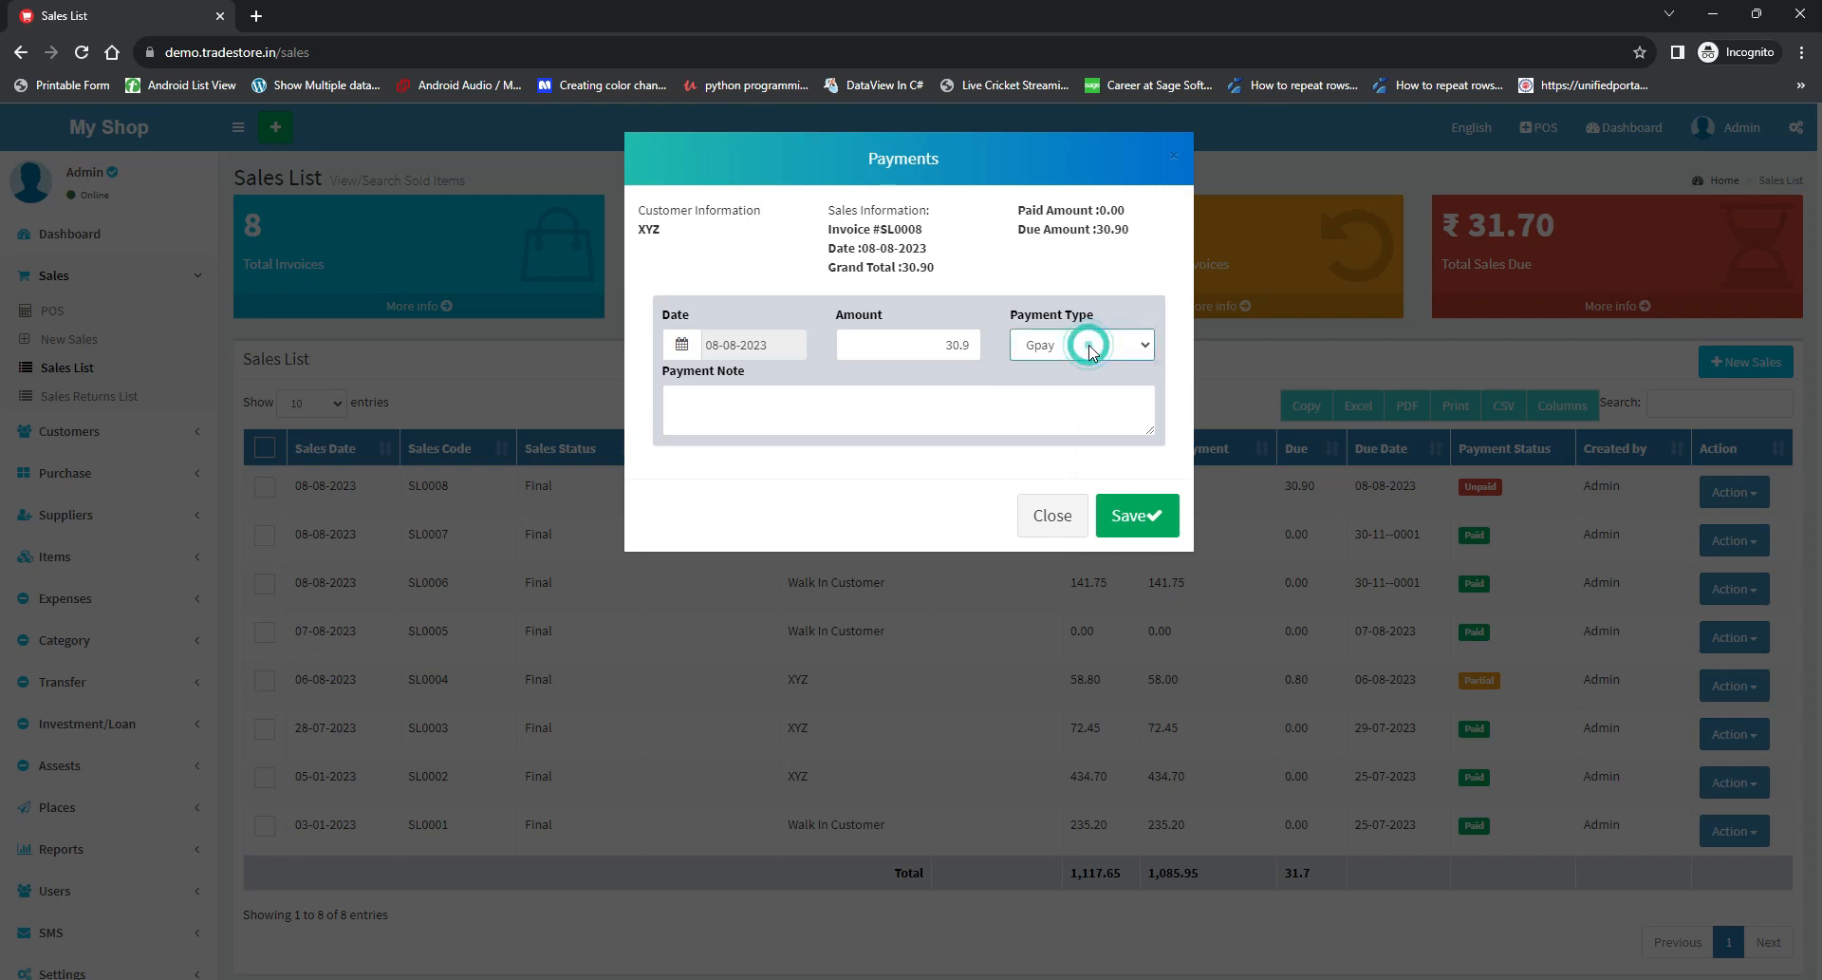
click(1137, 510)
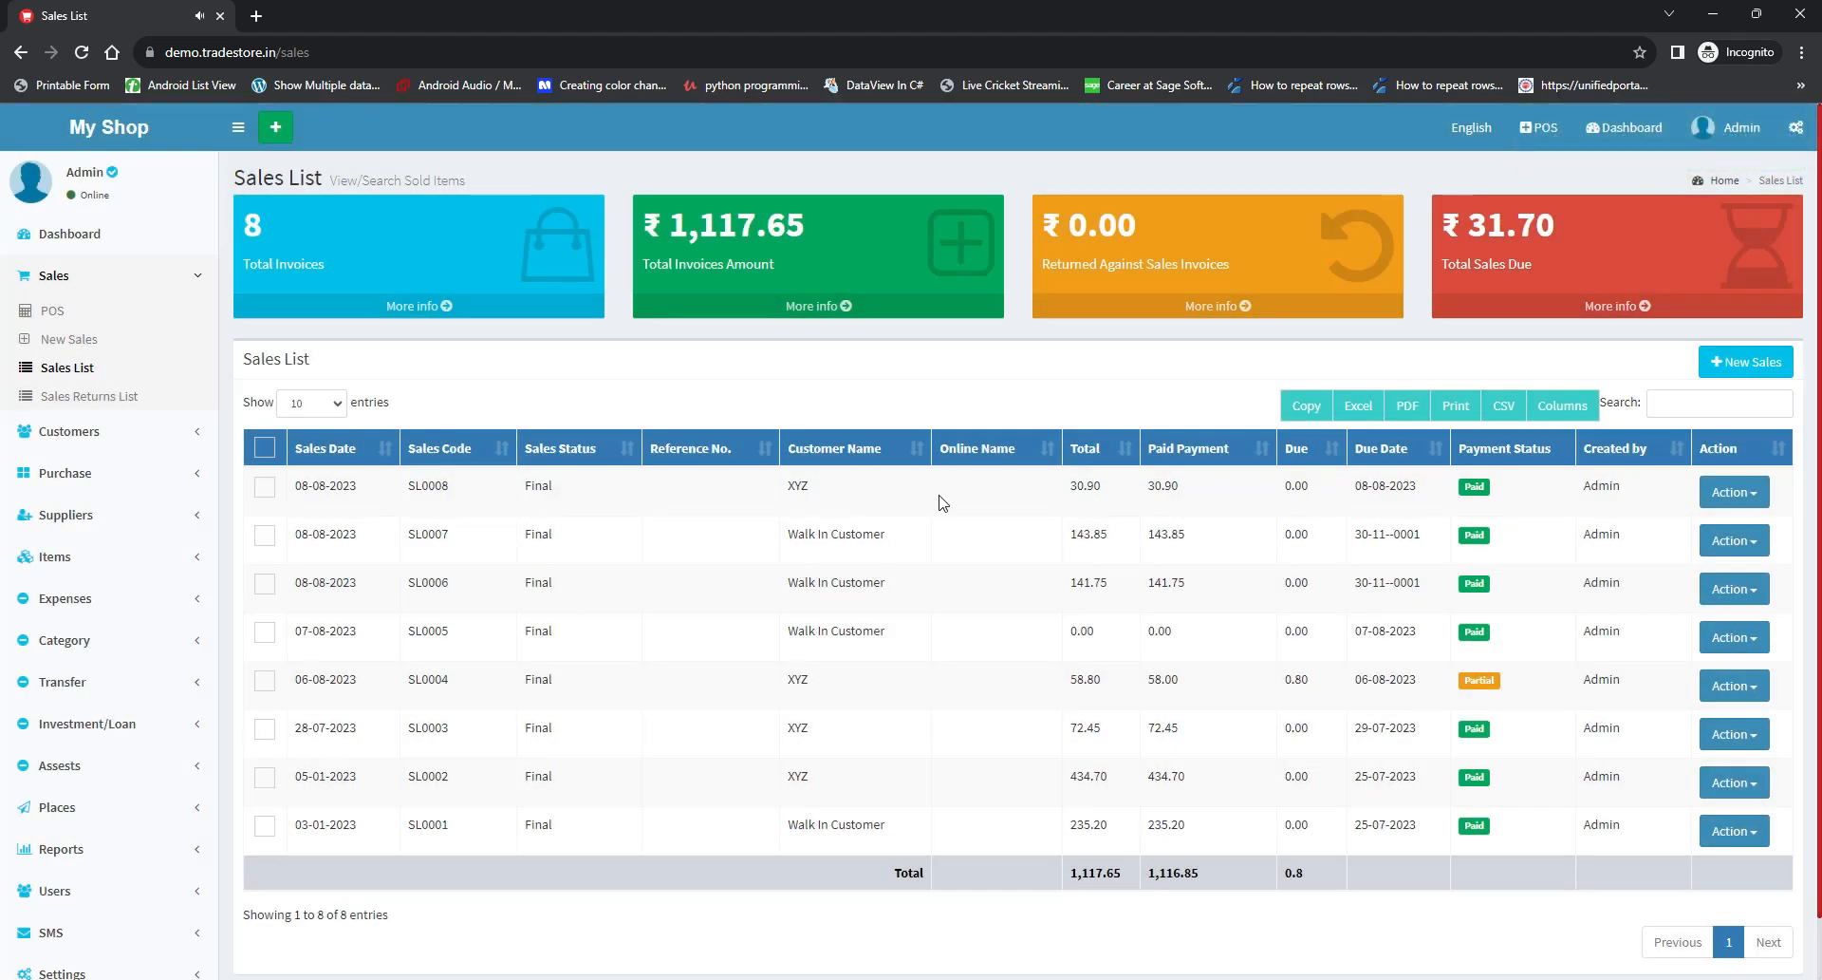
Start a sales return for customer XYZ's newest sale and look through the return form's item, charges and payment fields
click(1762, 495)
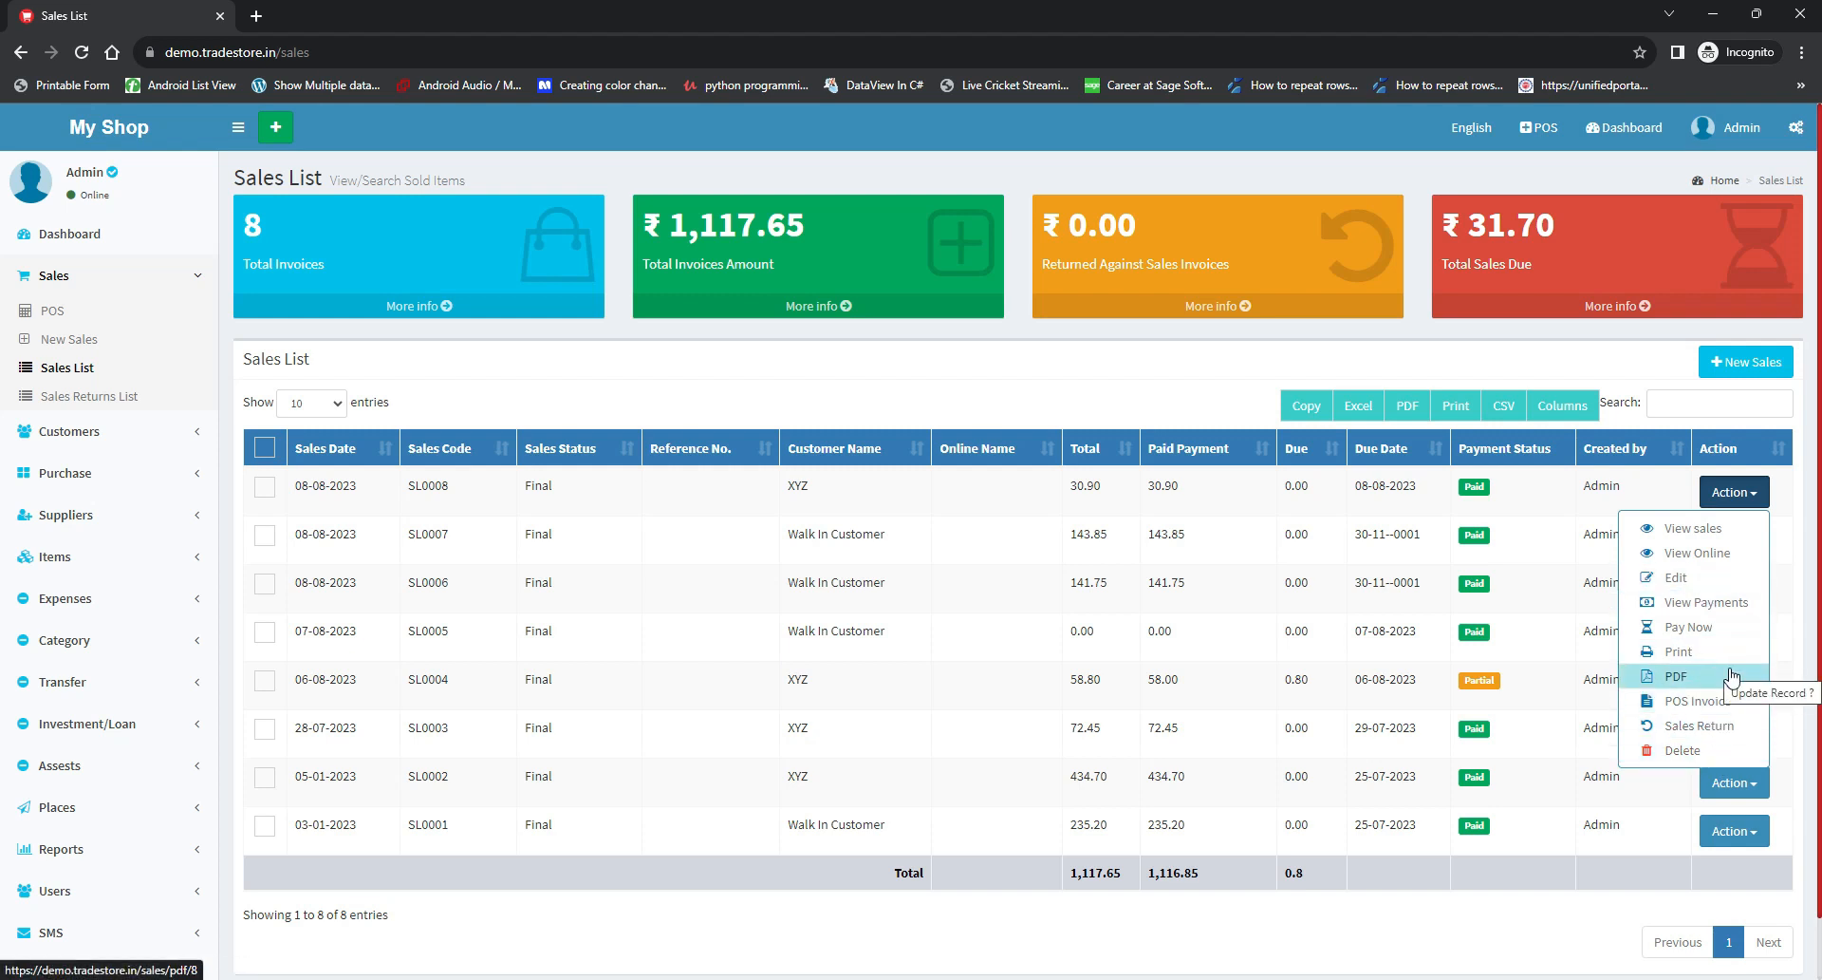
click(1725, 727)
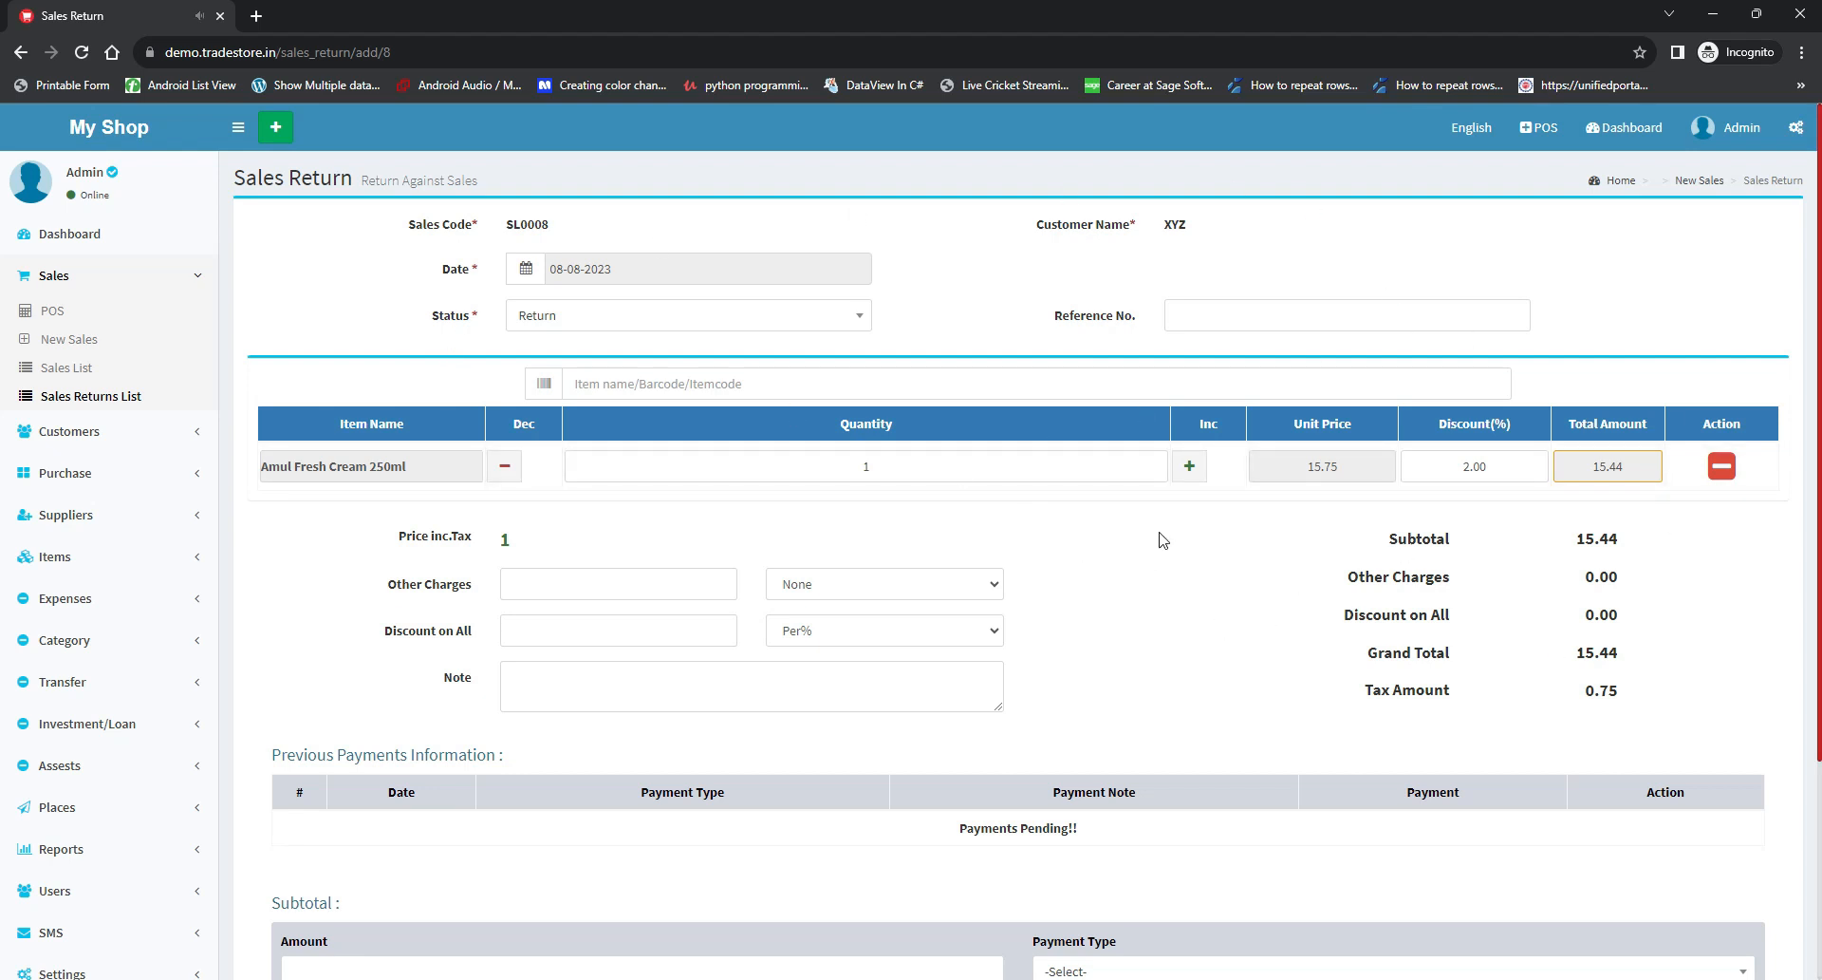
scroll(1163, 536, down, 3)
scroll(1045, 588, up, 3)
scroll(1015, 569, down, 3)
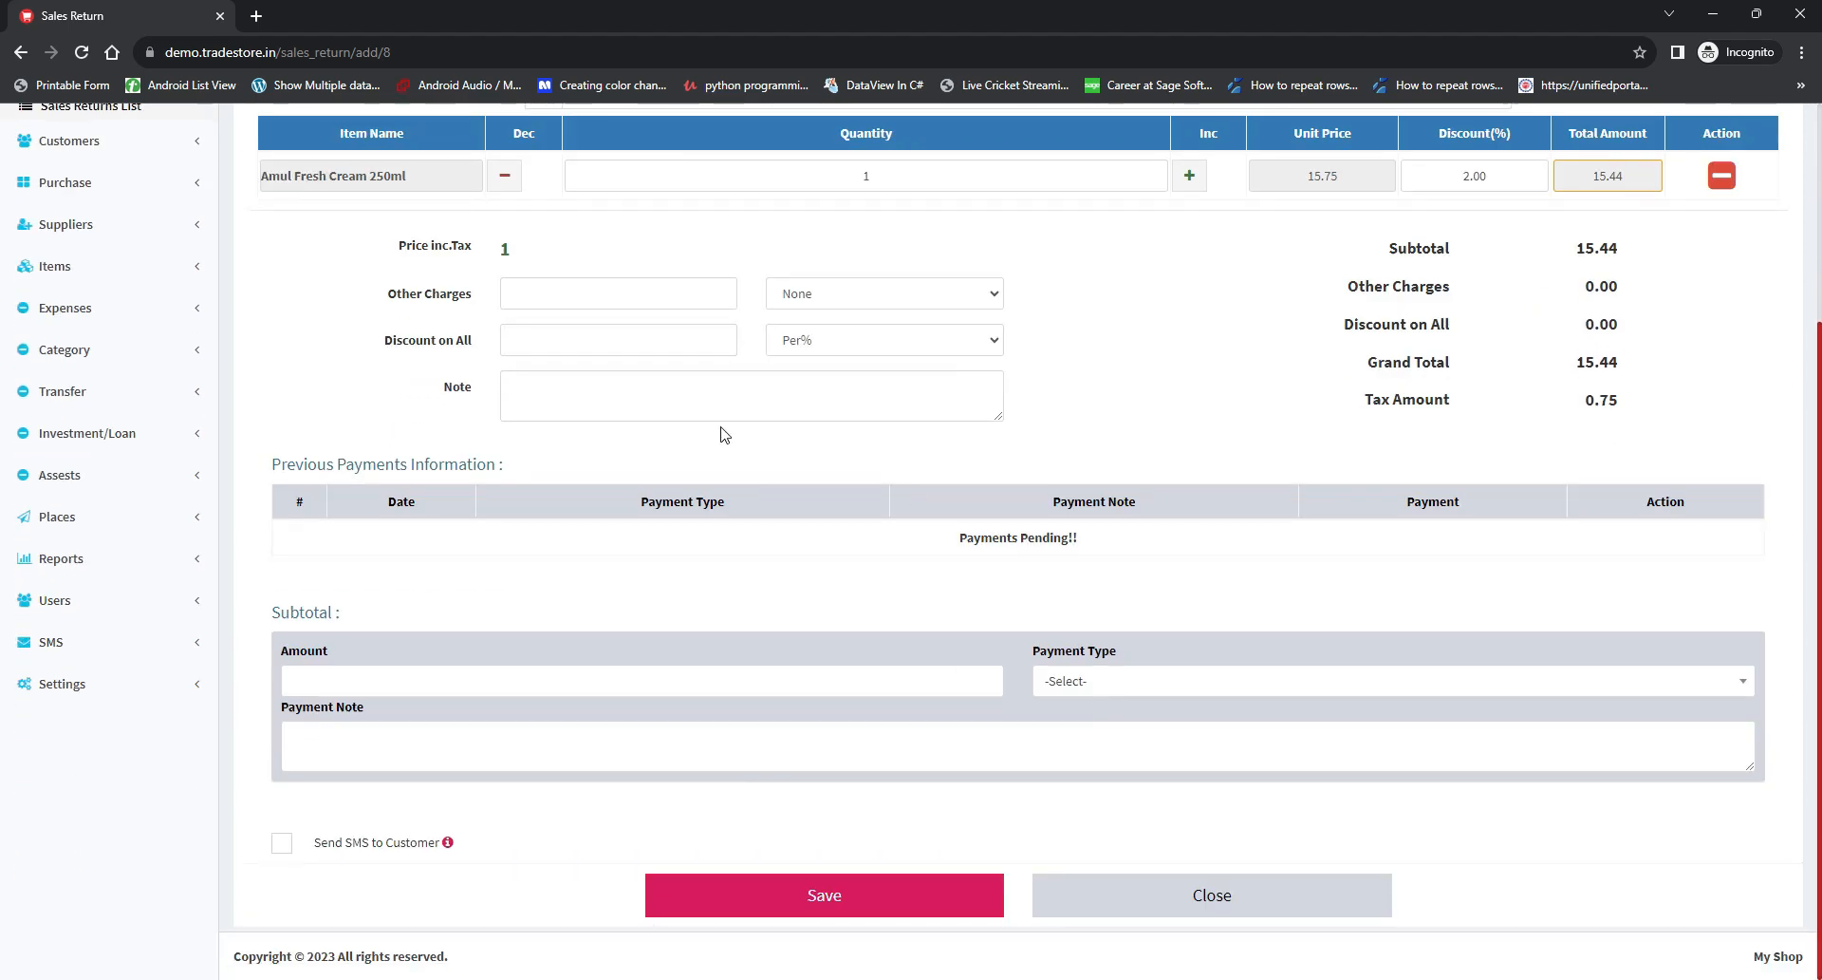
scroll(897, 436, up, 3)
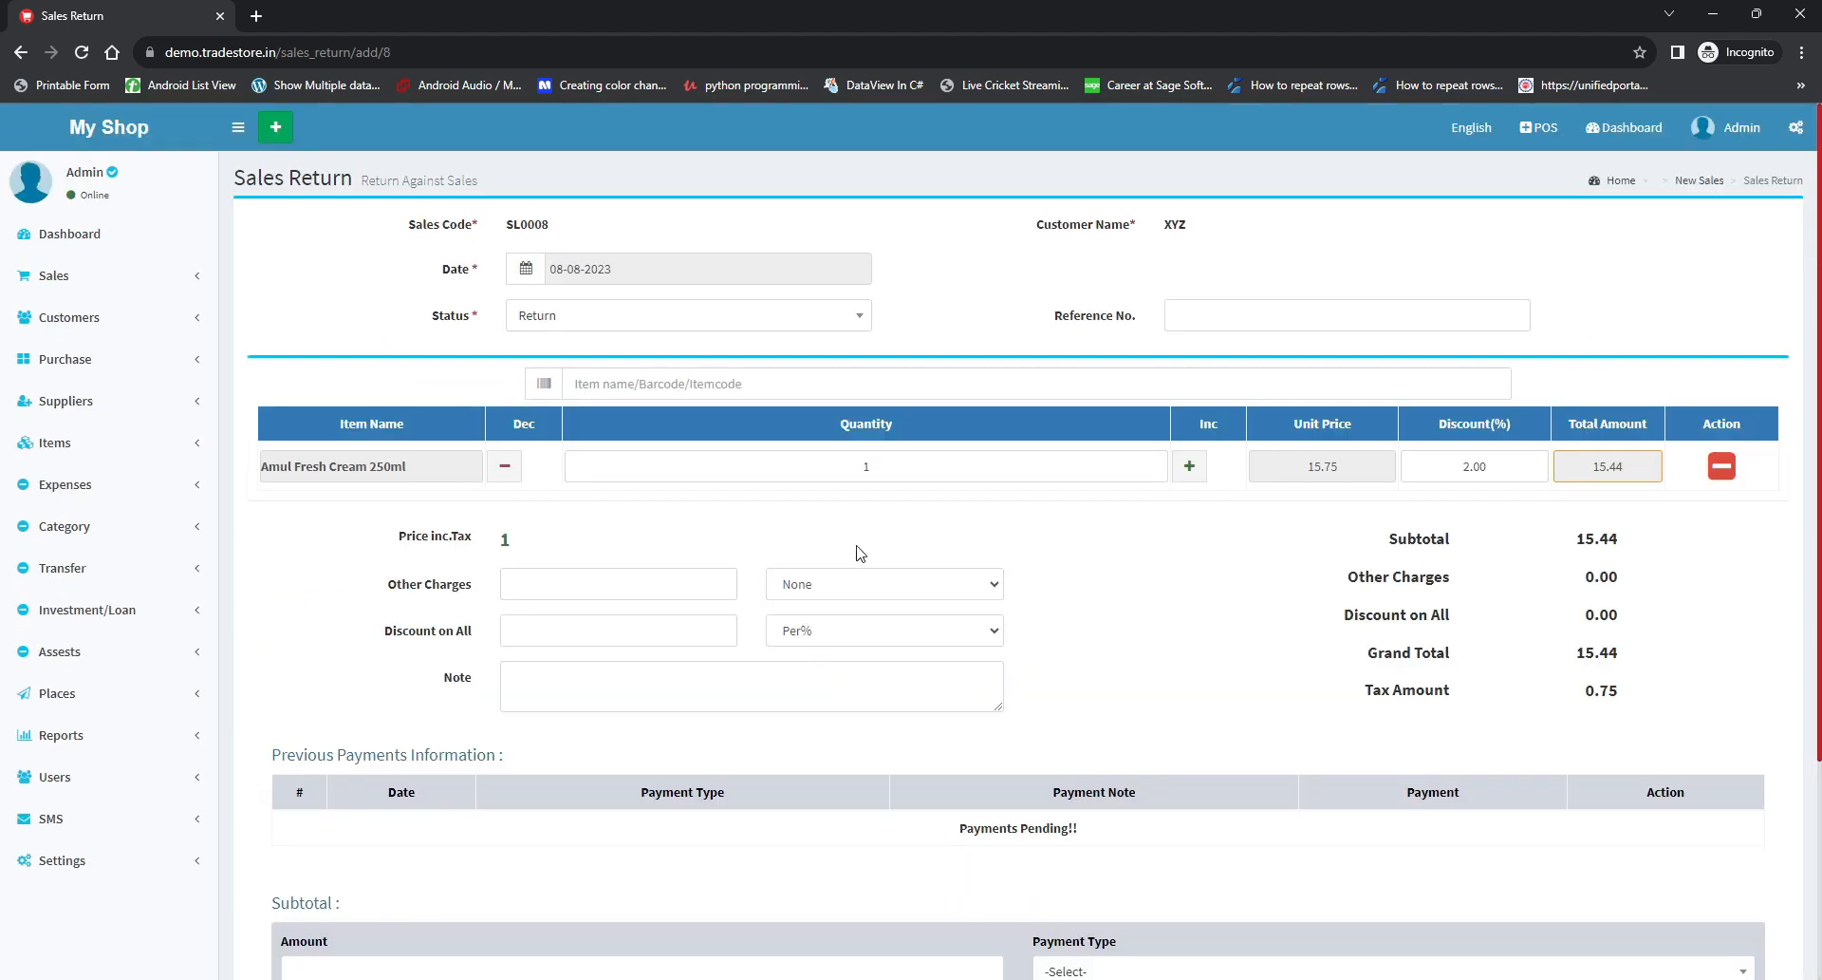